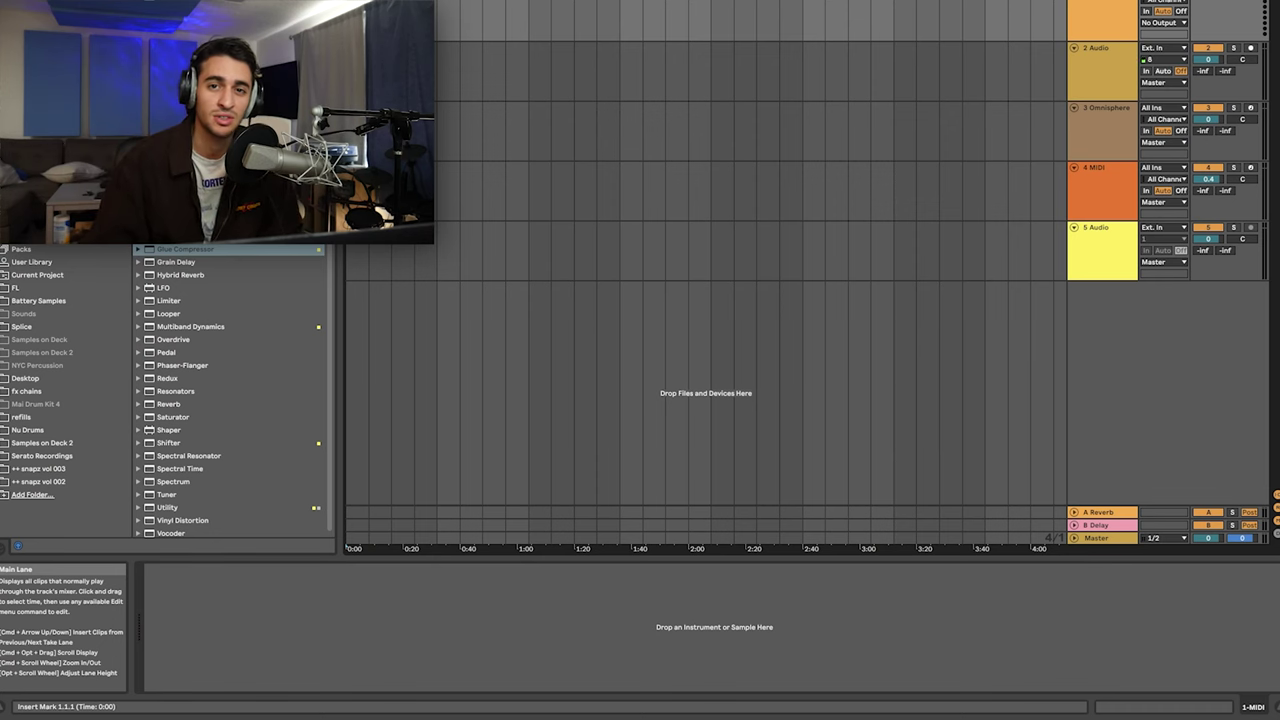
Step: Lower the master level of the Omnisphere patch NWAVE - Space Noise Piano, close the synth's window and start recording its part
left_click(1091, 131)
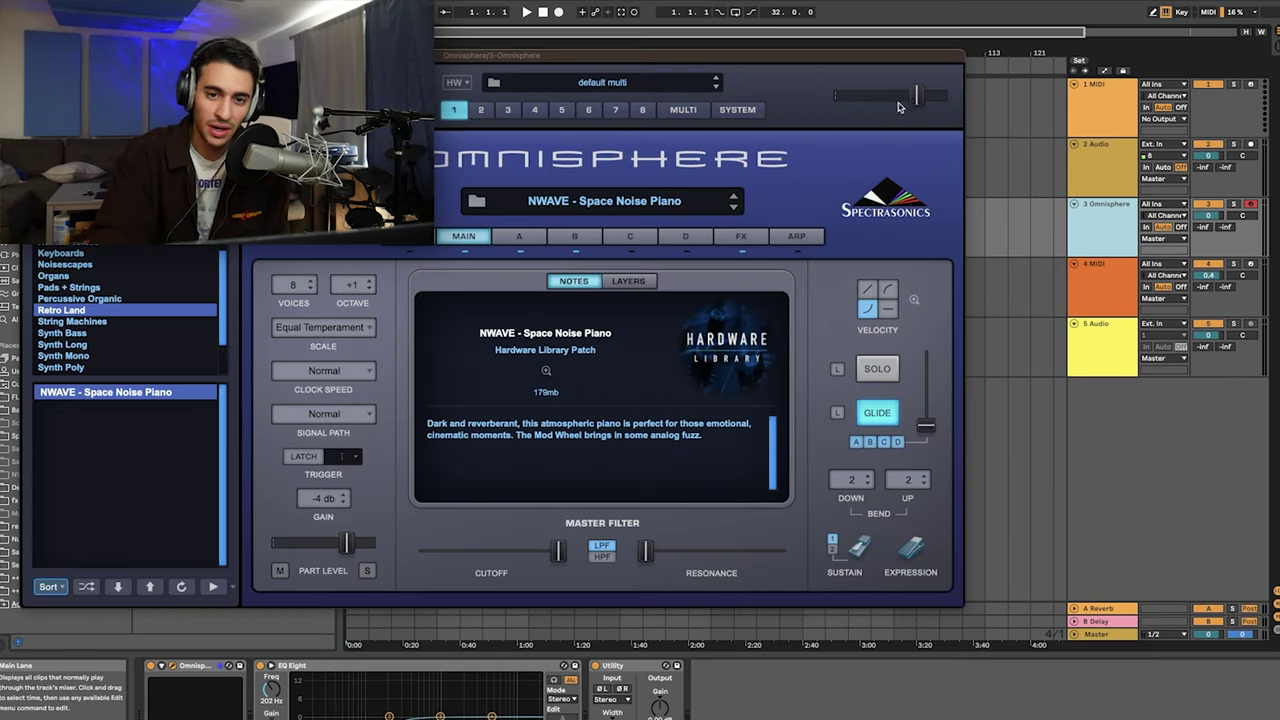
left_click(918, 95)
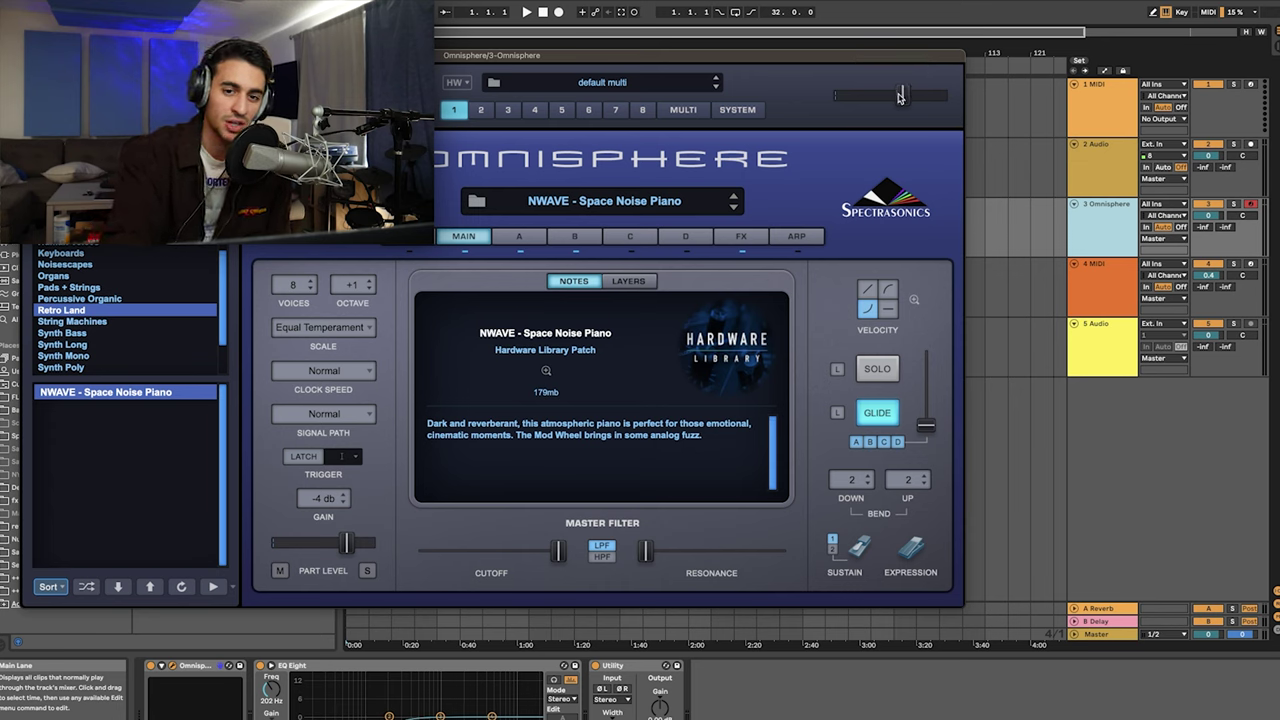
left_click_drag(900, 95, 886, 93)
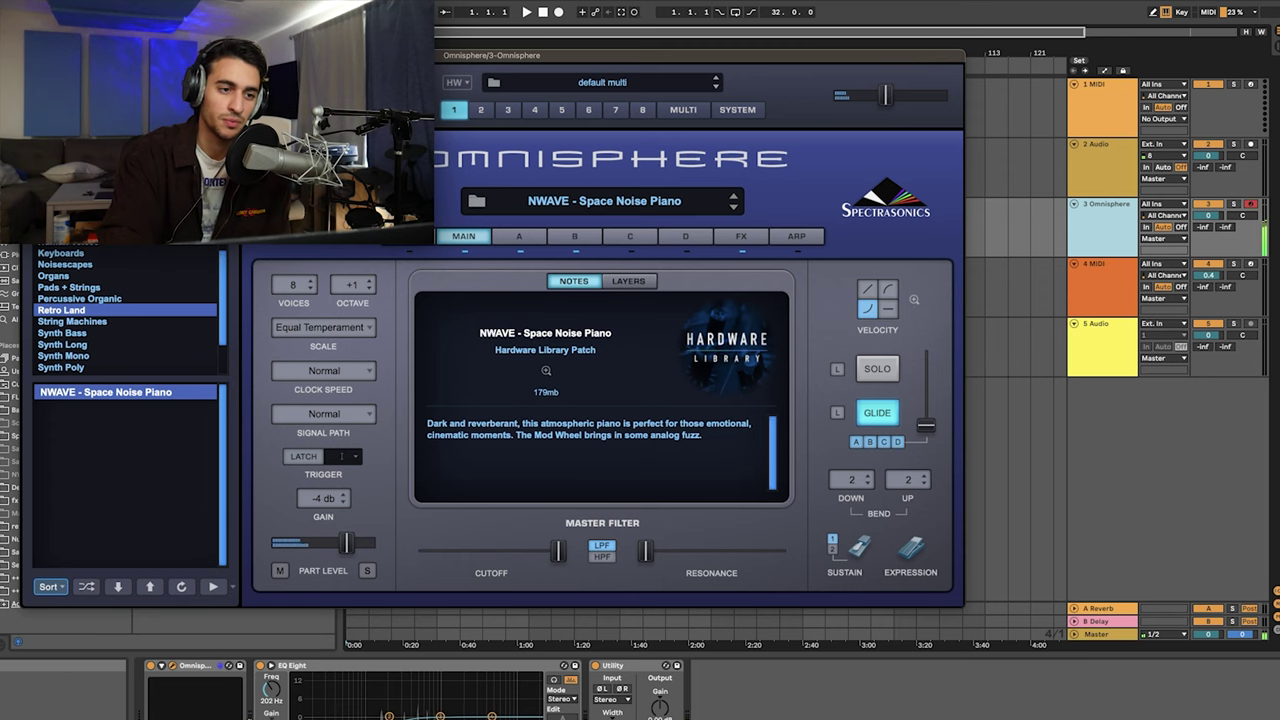
left_click(31, 55)
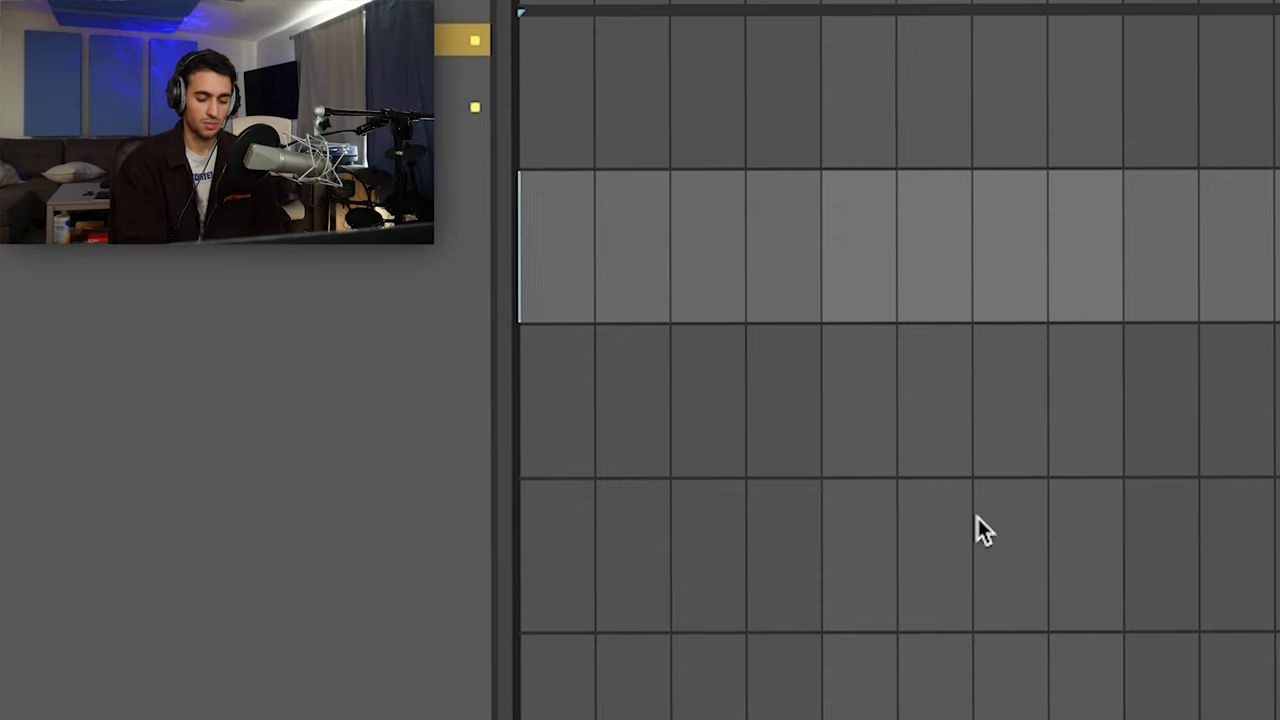
key("F9")
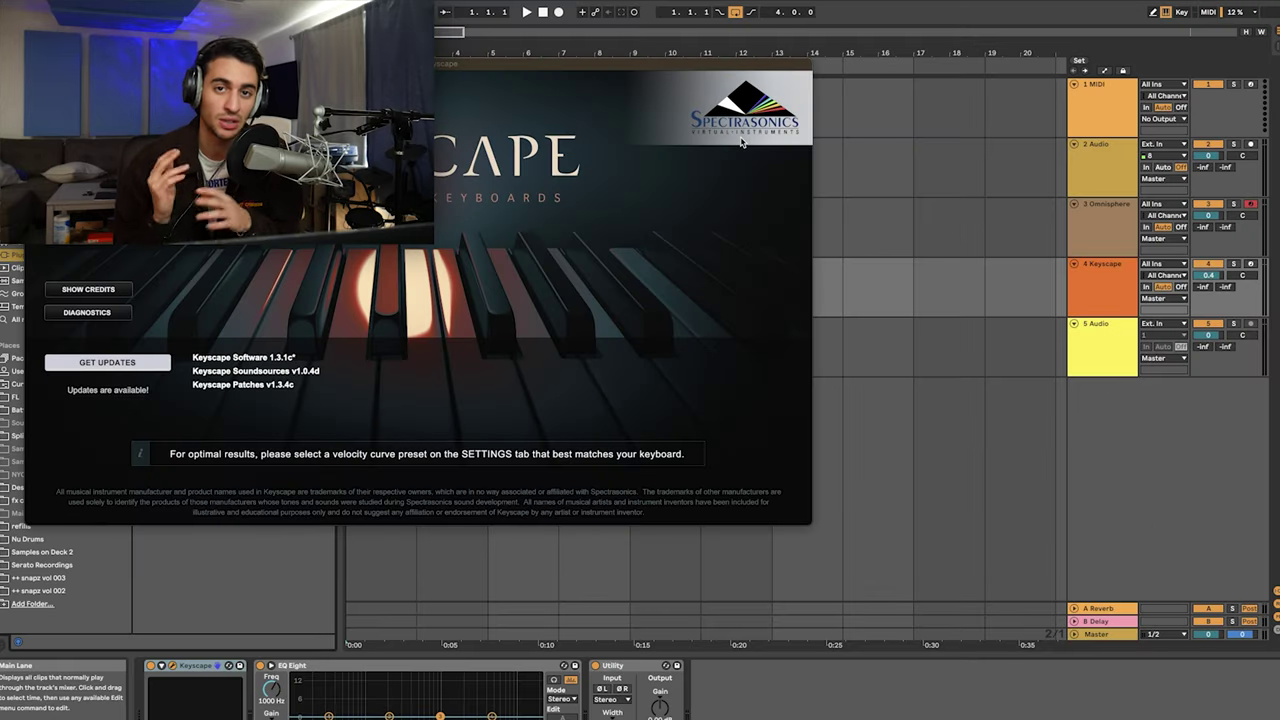
Step: Dismiss the Keyscape splash screen, deselect the notes in the recorded Keyscape clip and open the Keyscape track's devices
left_click(741, 143)
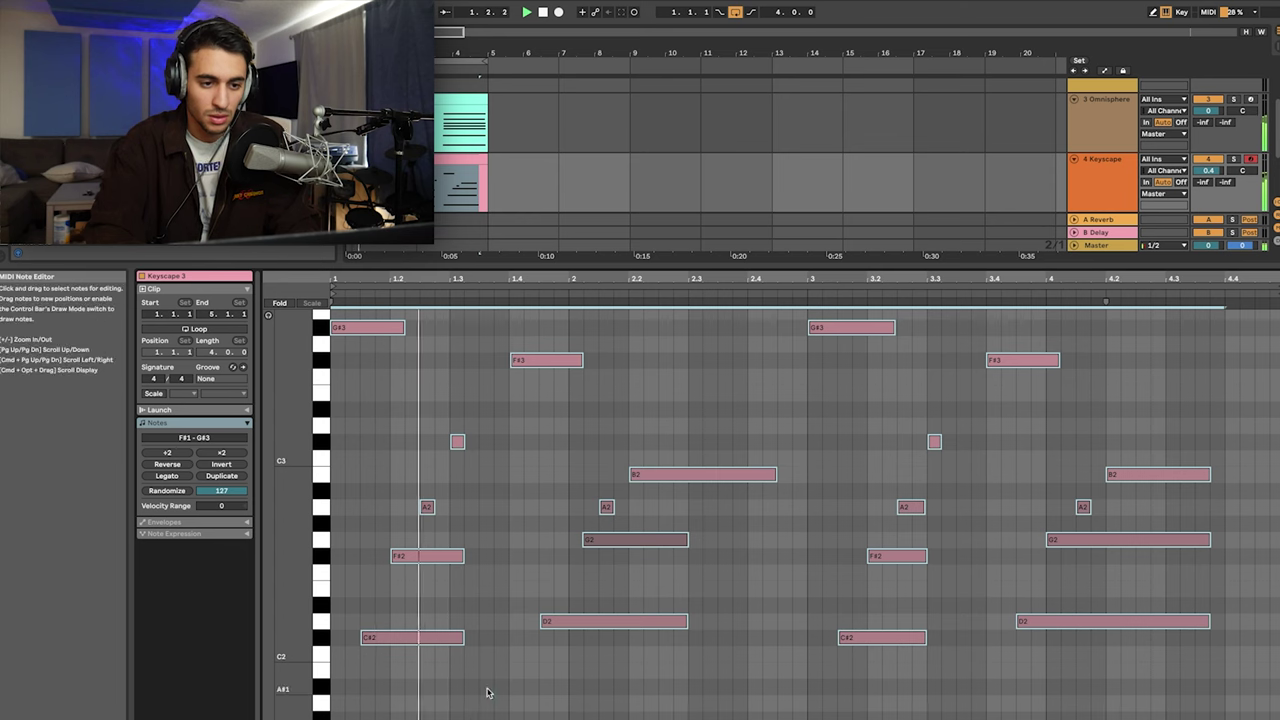
left_click(488, 692)
double_click(1108, 188)
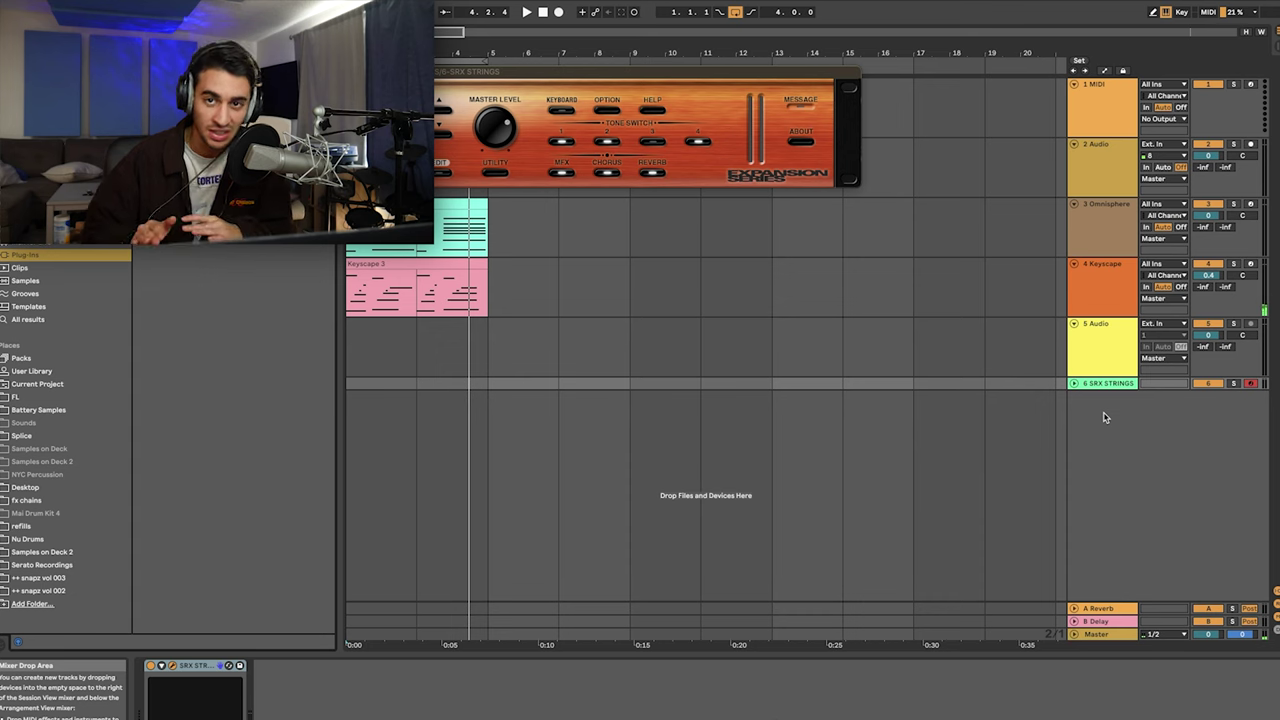
Step: Add a C#5 note sustained across the four-bar SRX STRINGS clip and lower that track's volume to -15.8 dB
double_click(338, 449)
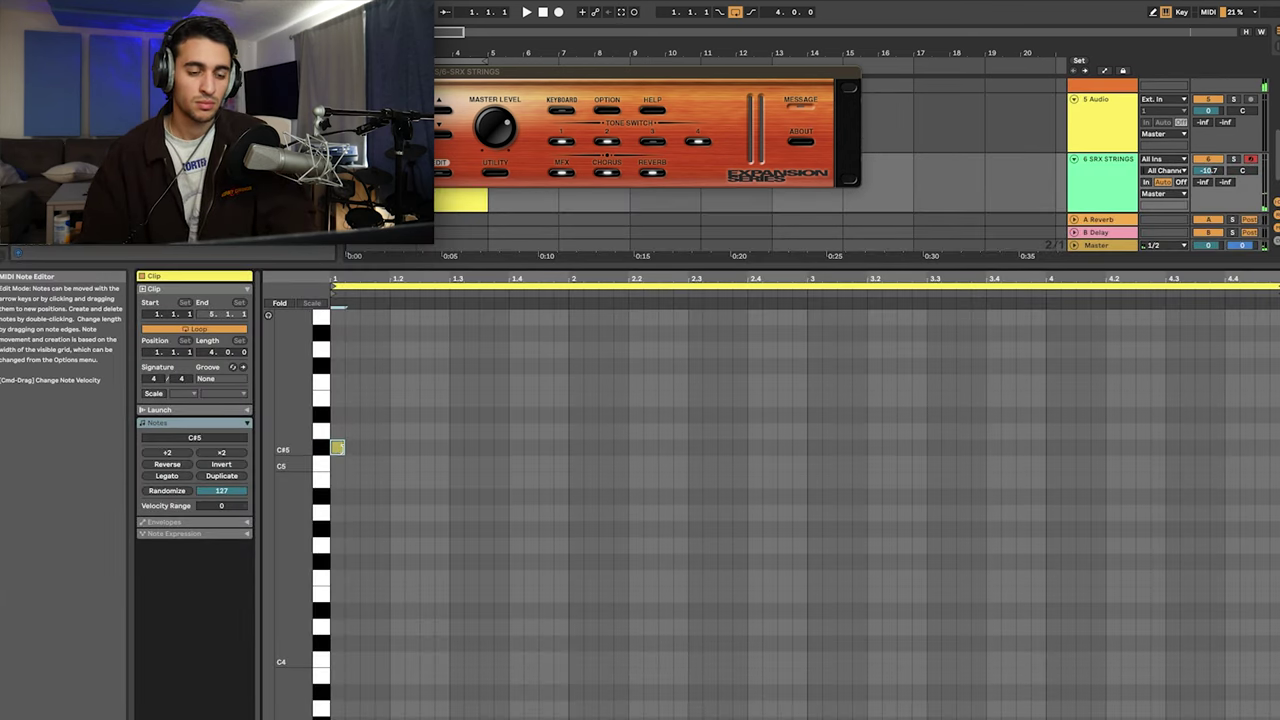
left_click_drag(343, 449, 1228, 531)
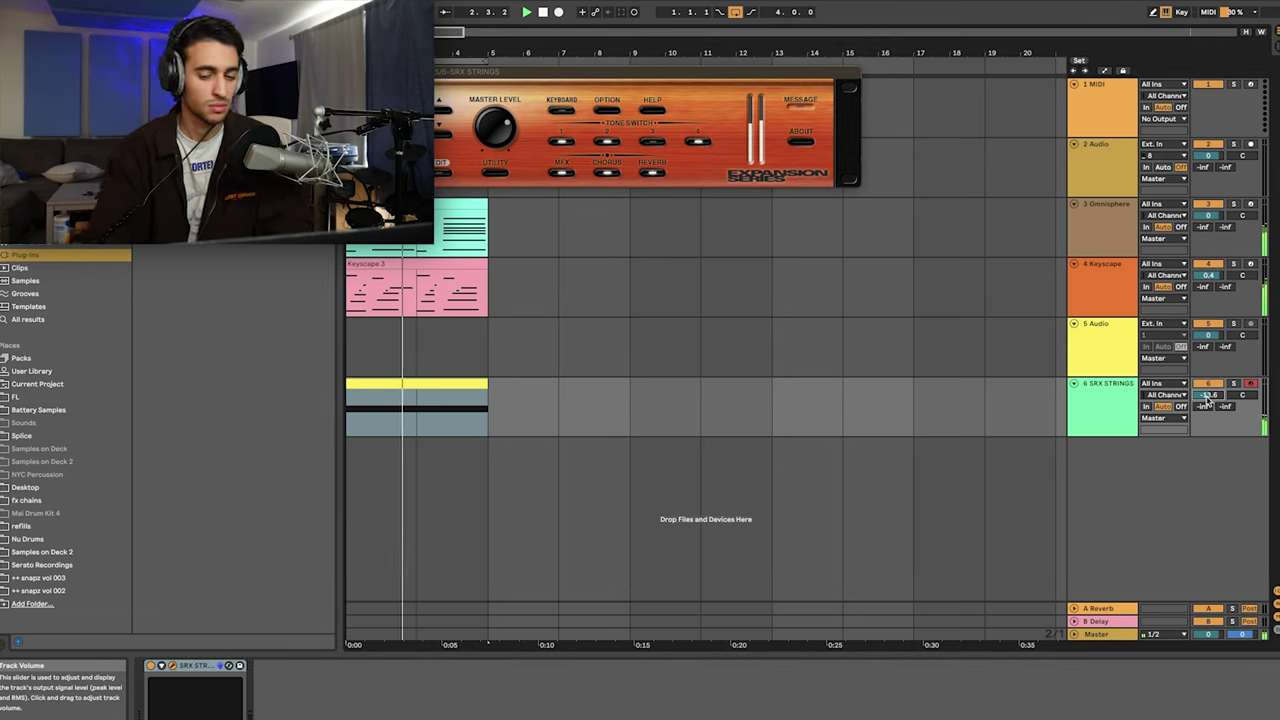
left_click_drag(1207, 398, 1207, 408)
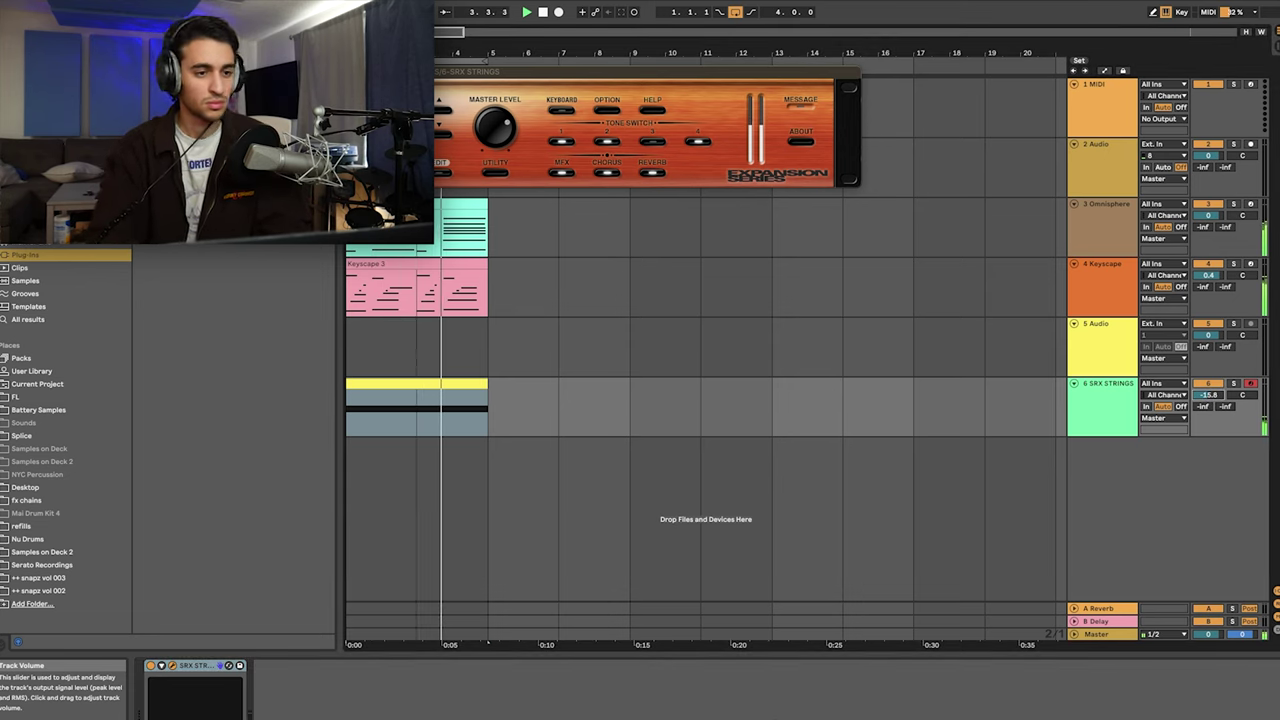
left_click(34, 72)
left_click(370, 361)
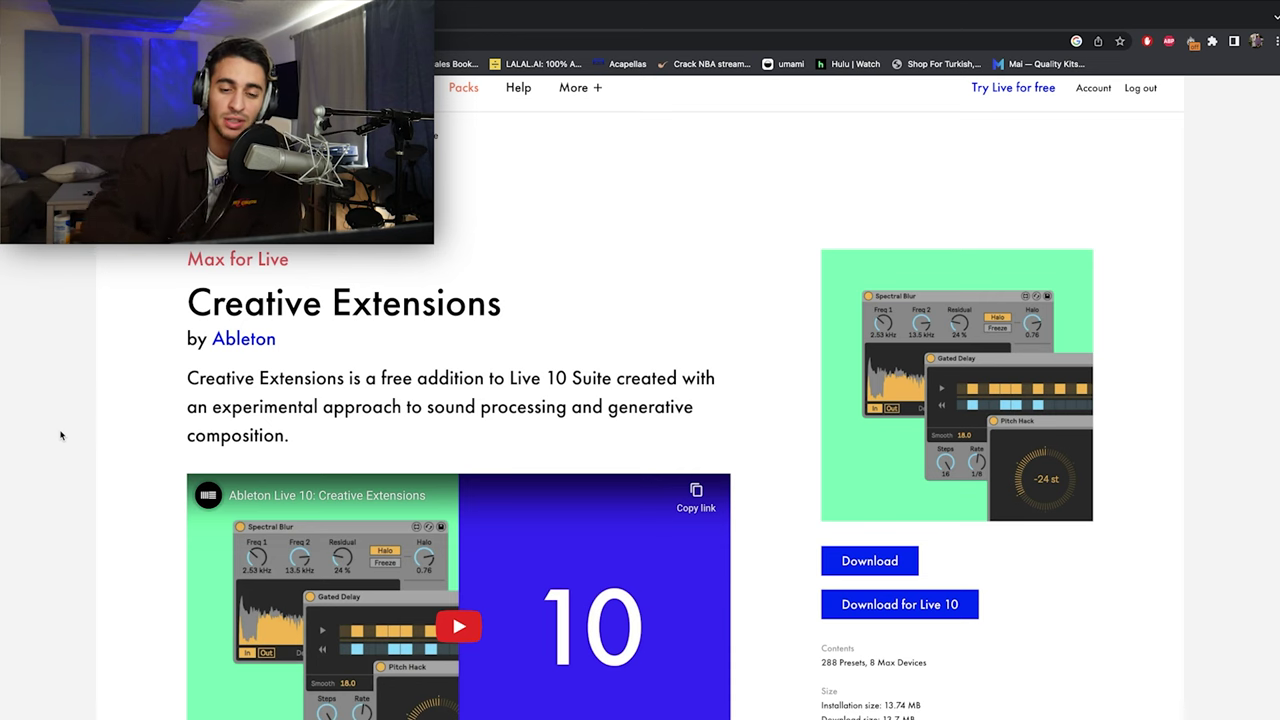
Step: Switch to the web browser and view the Max for Live Creative Extensions pack page
scroll(60, 435, "up", 1)
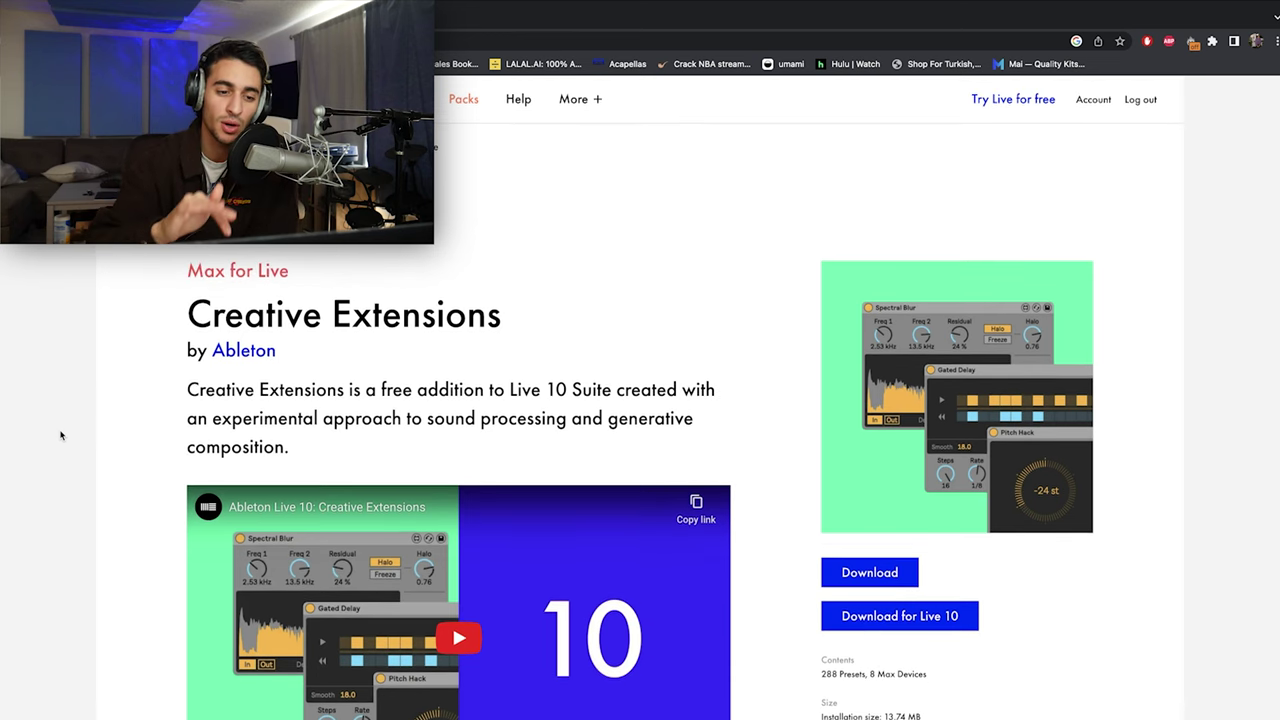
scroll(60, 435, "down", 1)
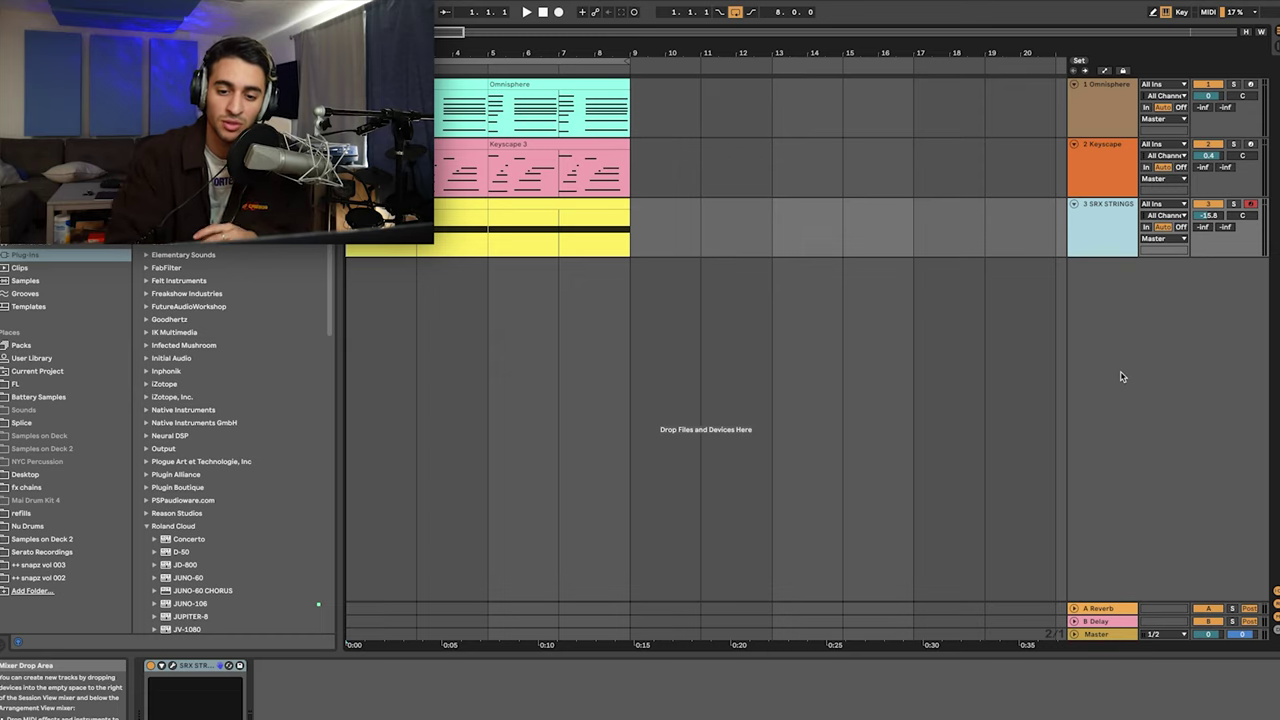
Step: Rename the group holding the three audio tracks as Percussion
left_click(1100, 608)
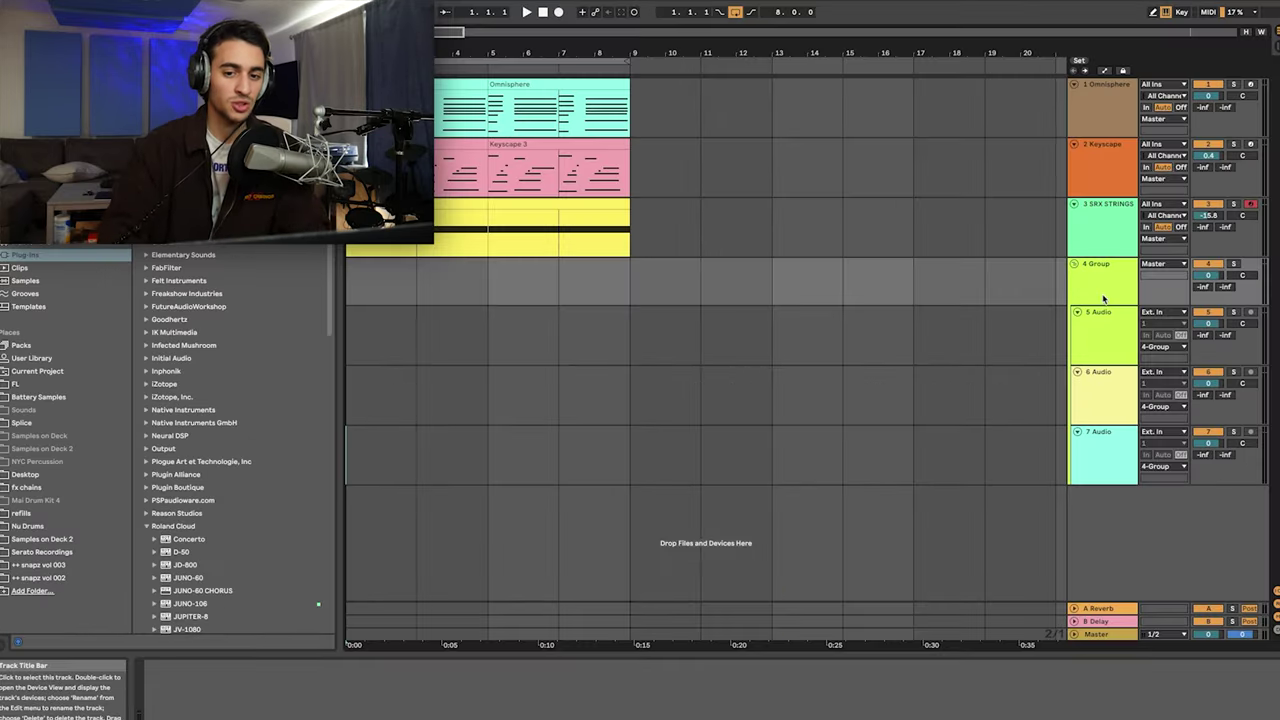
left_click(1103, 295)
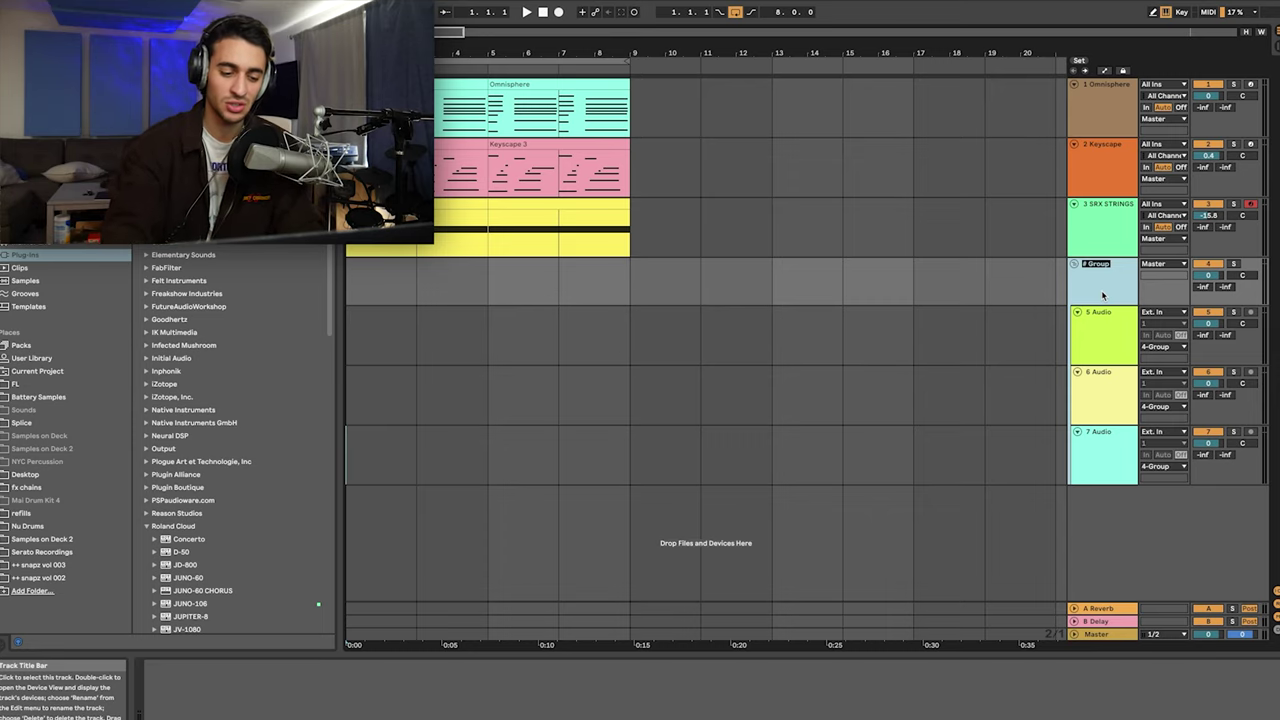
type("Percussion")
key("Return")
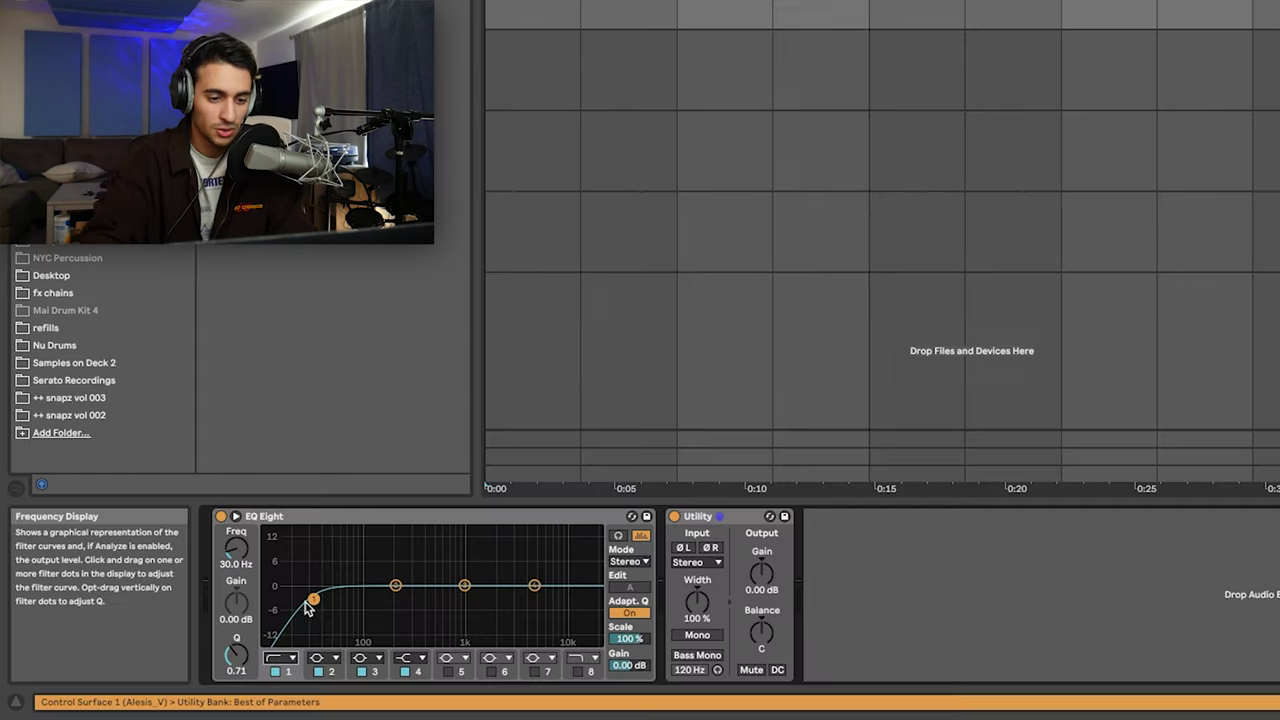
Step: Raise the low-cut frequency in the percussion EQ Eight and set the Compressor to Peak mode with Makeup enabled
left_click_drag(309, 603, 390, 602)
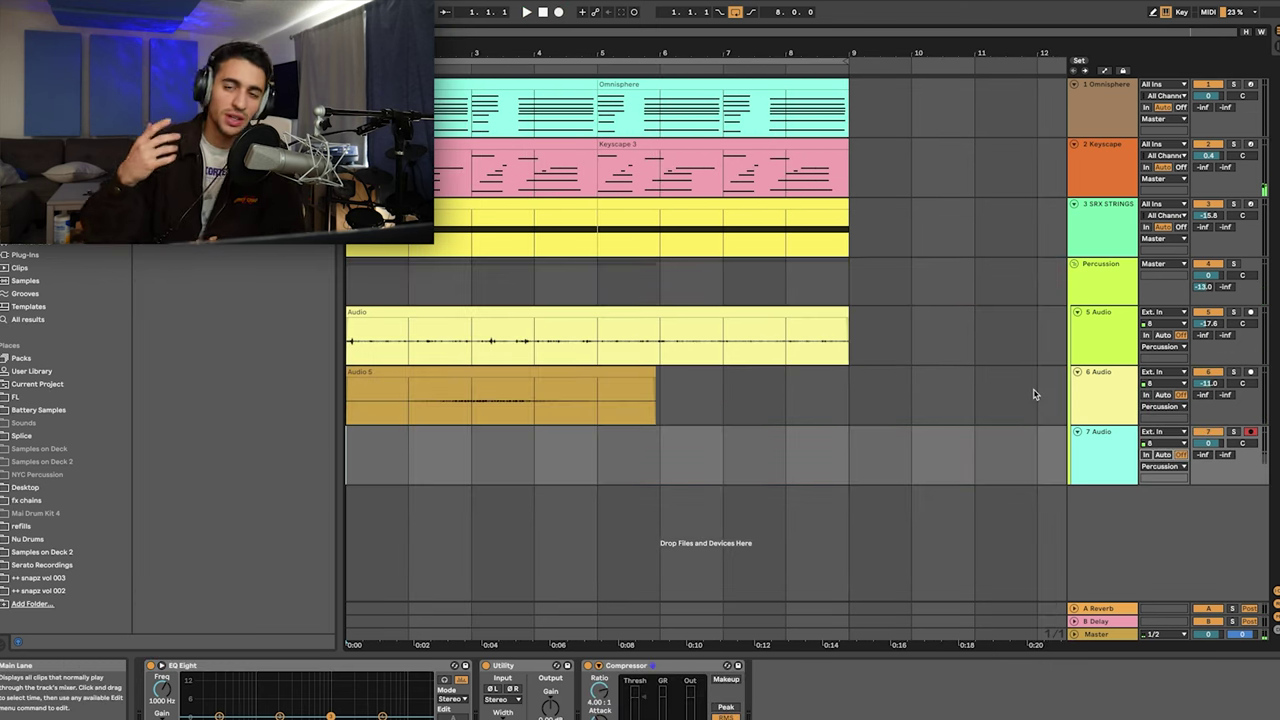
left_click(1105, 457)
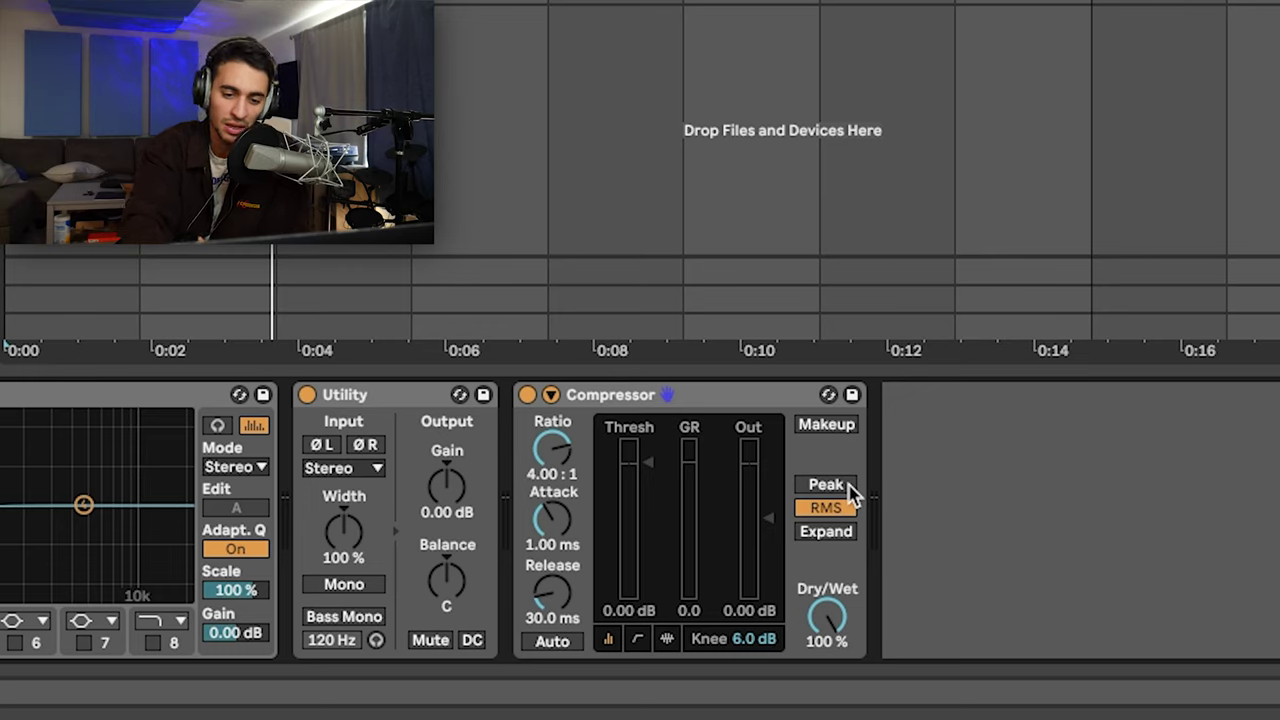
left_click(828, 485)
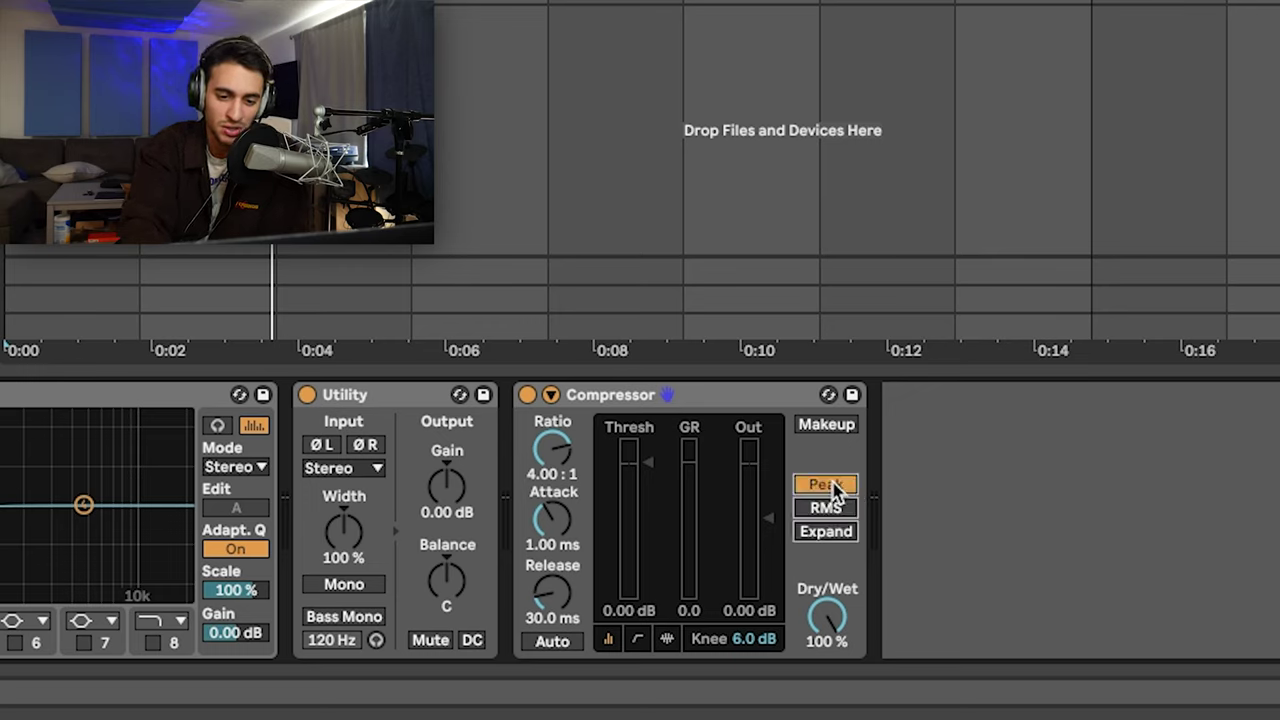
left_click(829, 425)
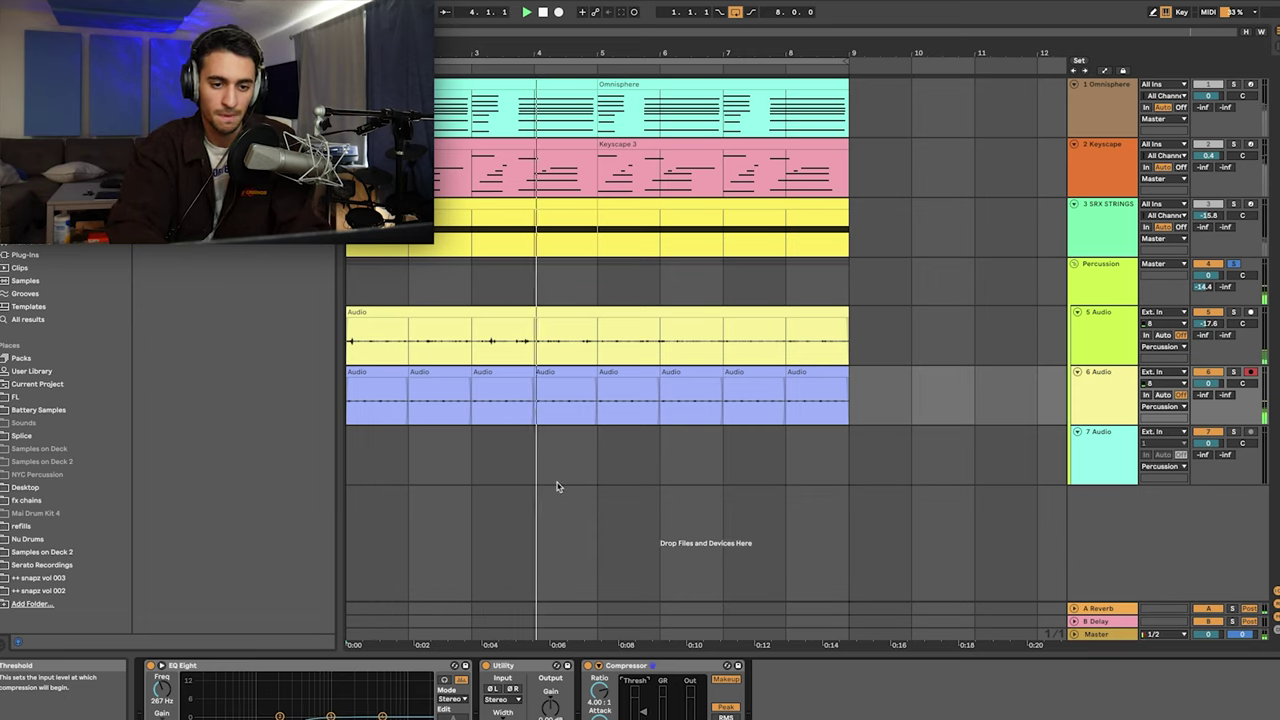
Step: Delete the repeated audio clips on the 6 Audio track and start recording a new take from the beginning
left_click(374, 400)
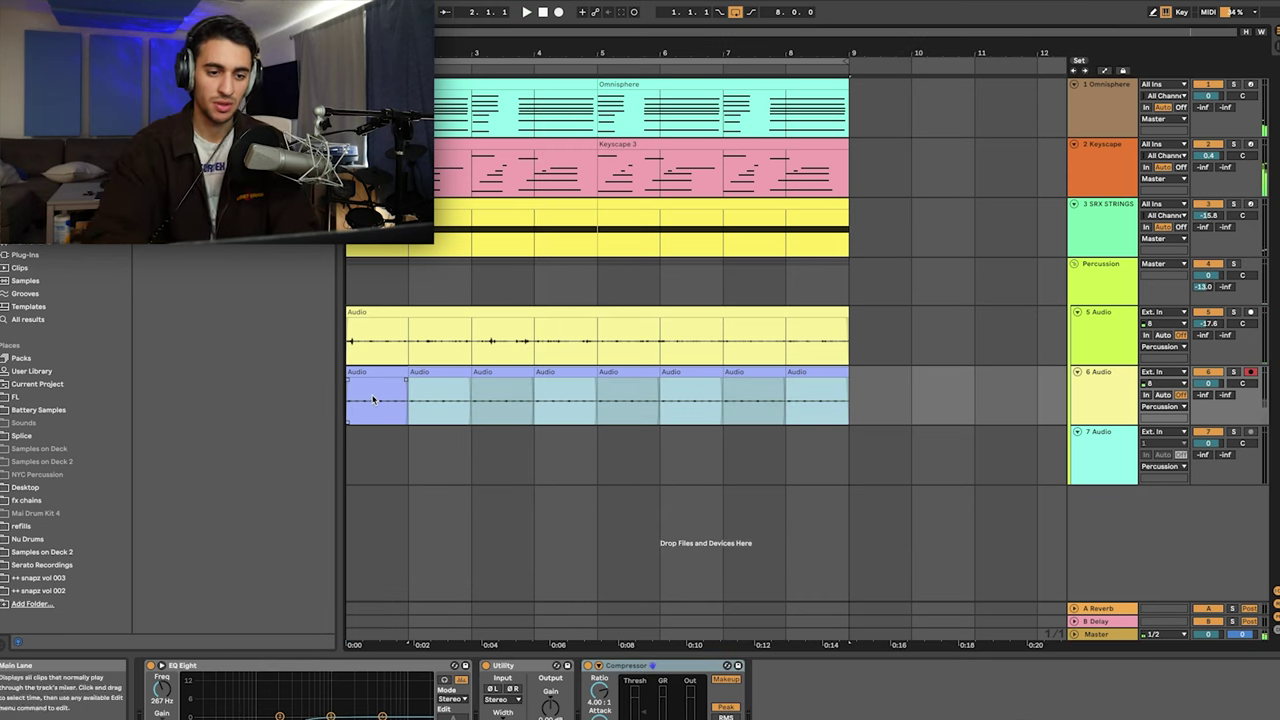
left_click(365, 373)
key("Delete")
left_click(355, 385)
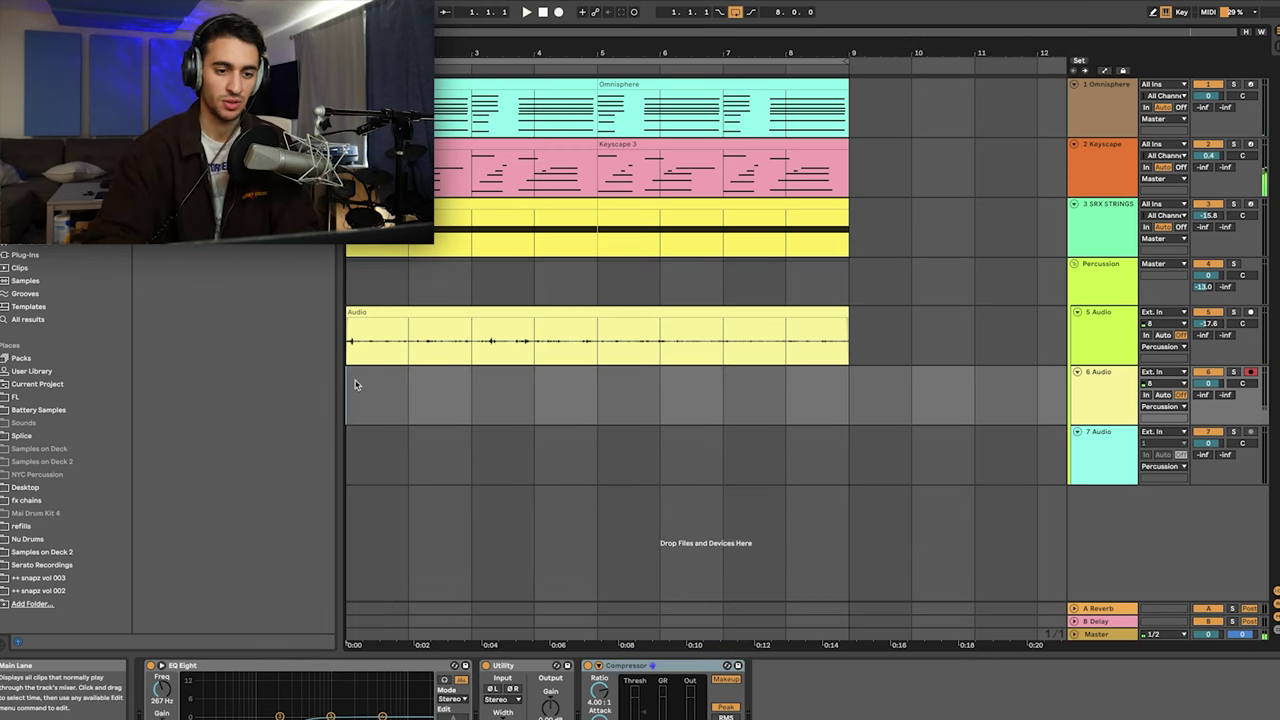
key("F9")
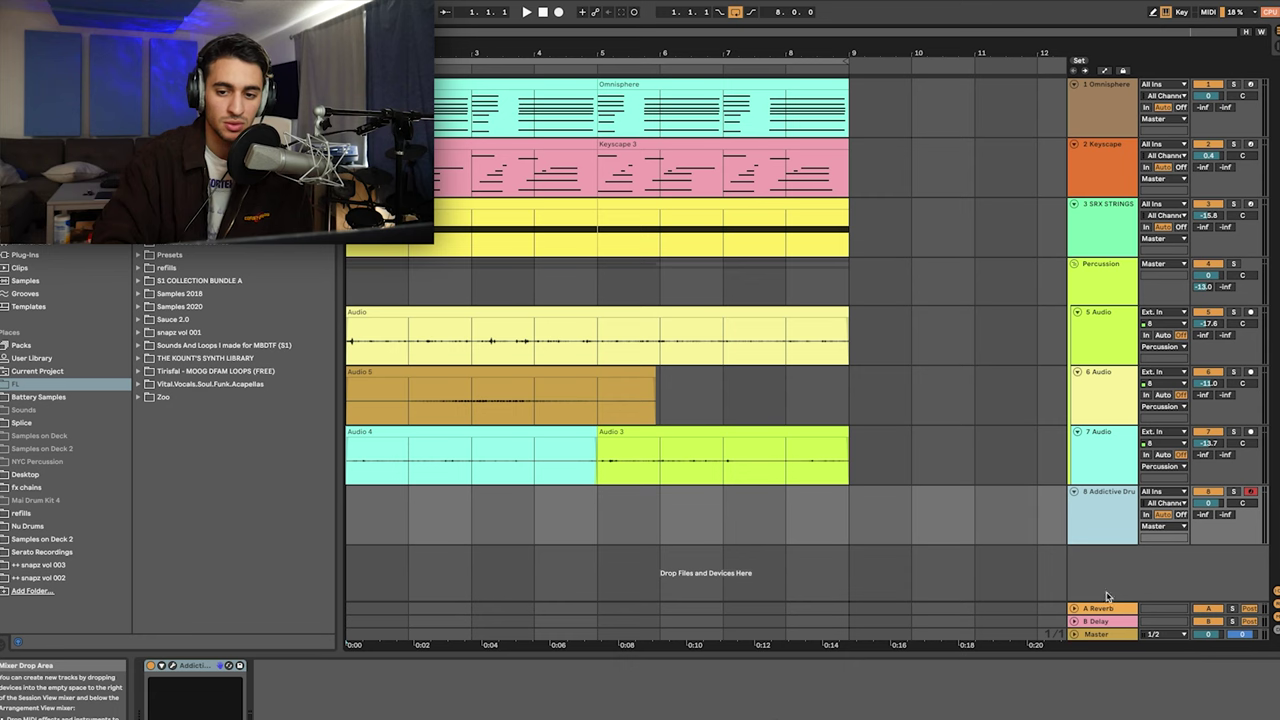
Step: Play the arrangement to audition Addictive Drums 2 against it, and close the drum plug-in's window
key("space")
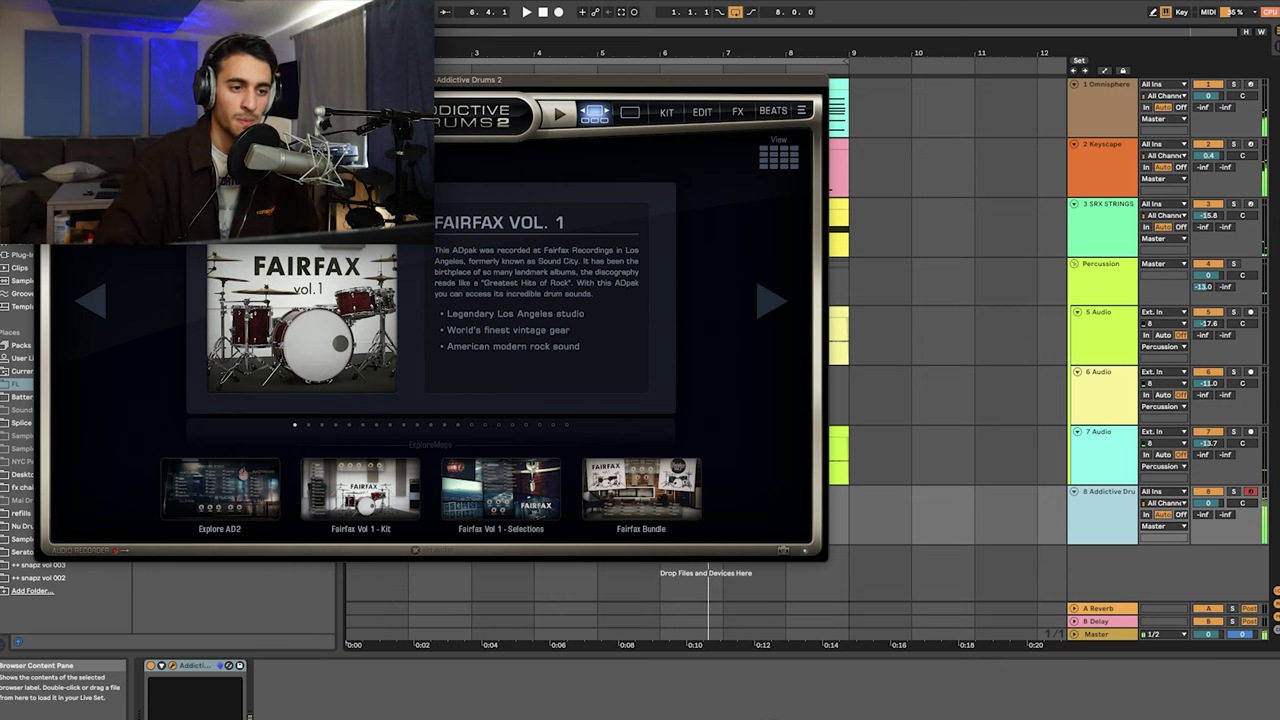
key("super+w")
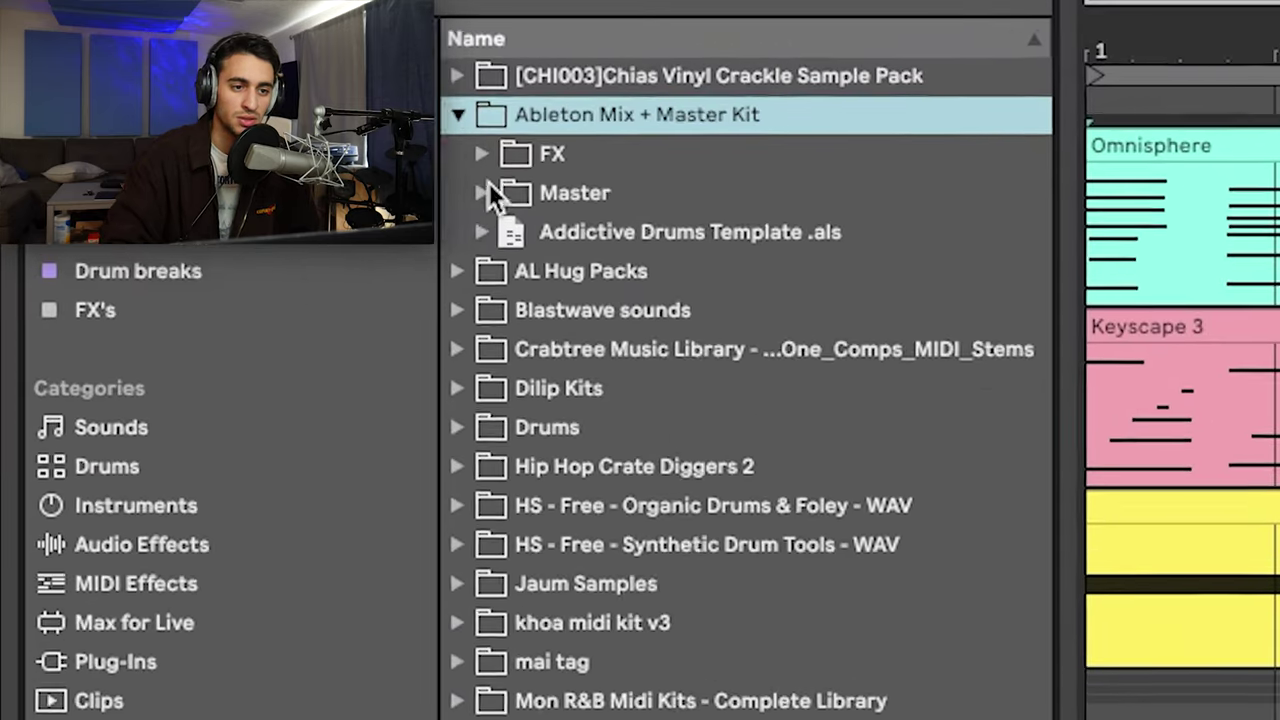
Step: Expand the FX folder of the Ableton Mix + Master Kit and add Addictive Drums Template .als below the existing tracks
left_click(481, 153)
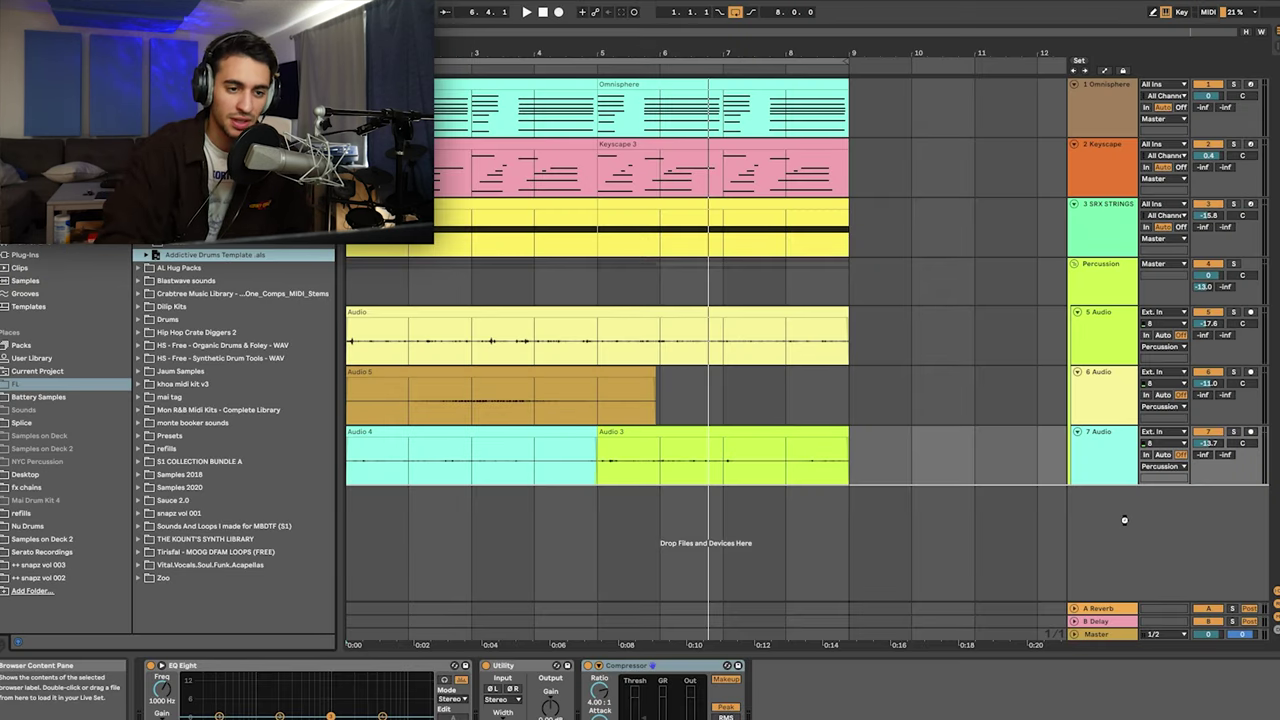
scroll(1126, 522, "up", 5)
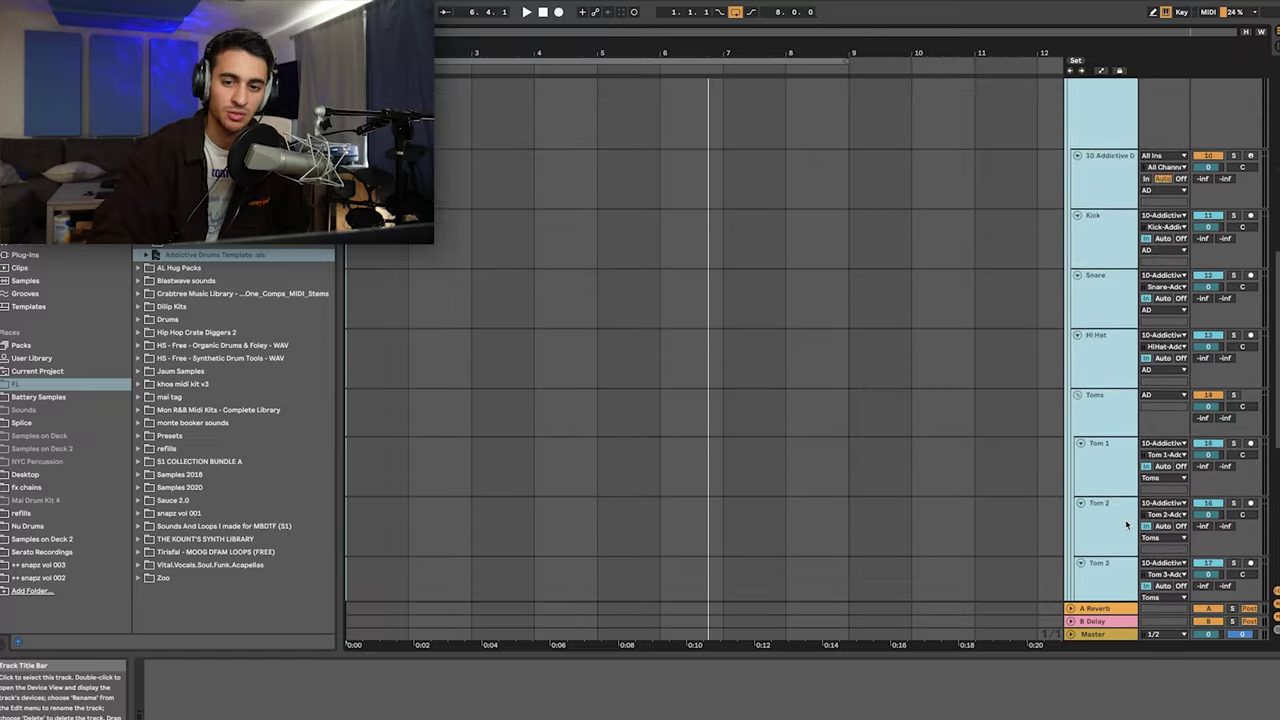
scroll(1126, 500, "up", 5)
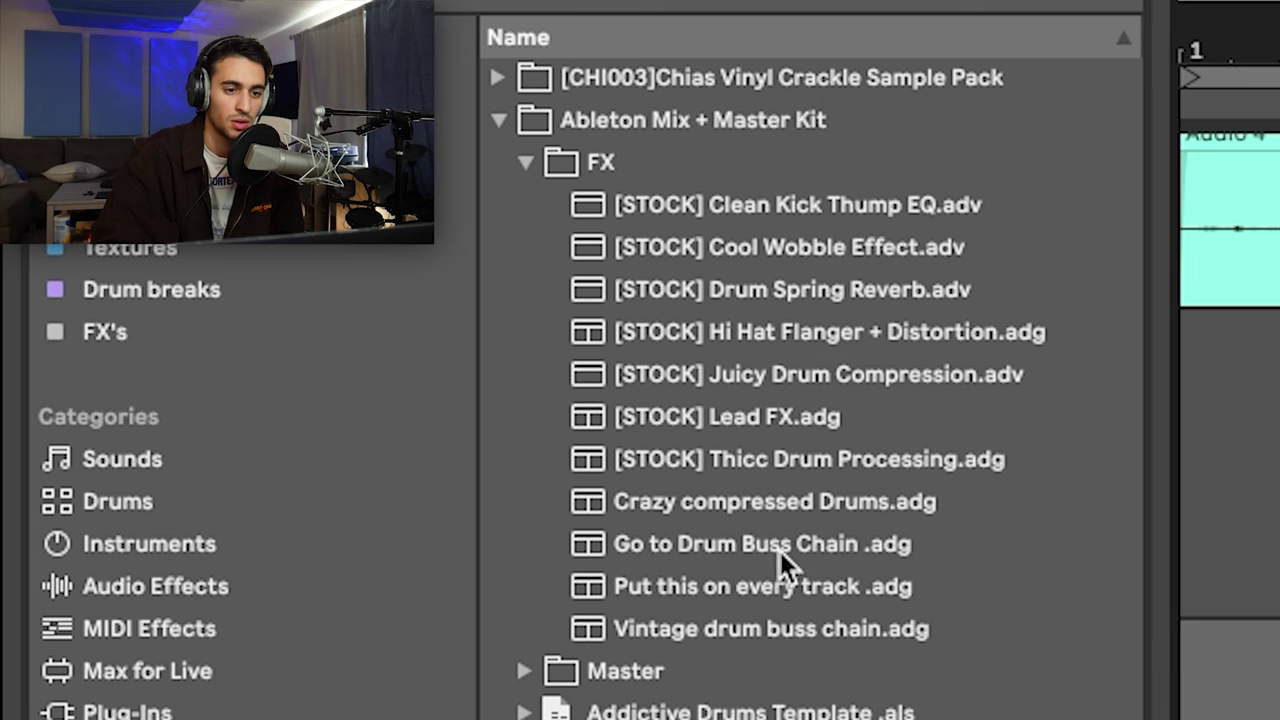
Step: Load Vintage drum buss chain.adg from the FX folder onto the AD group and close its RX950 and J37 plug-in windows
left_click(747, 544)
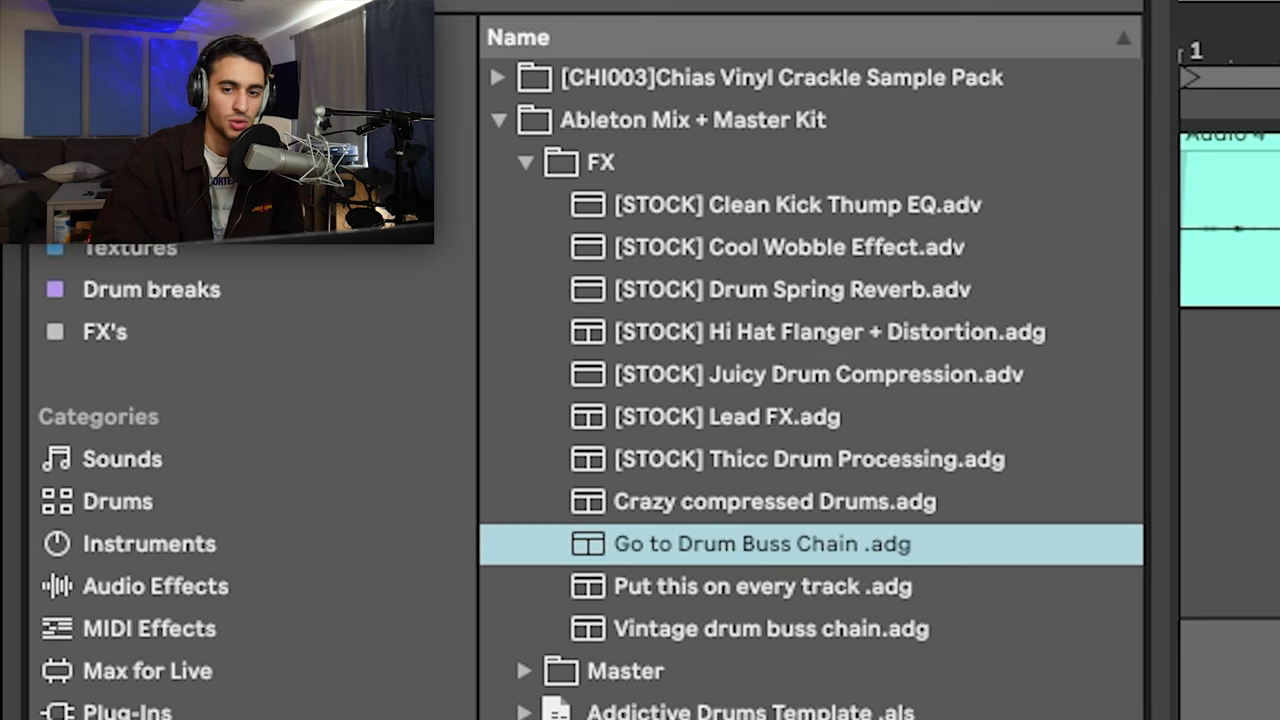
left_click(770, 628)
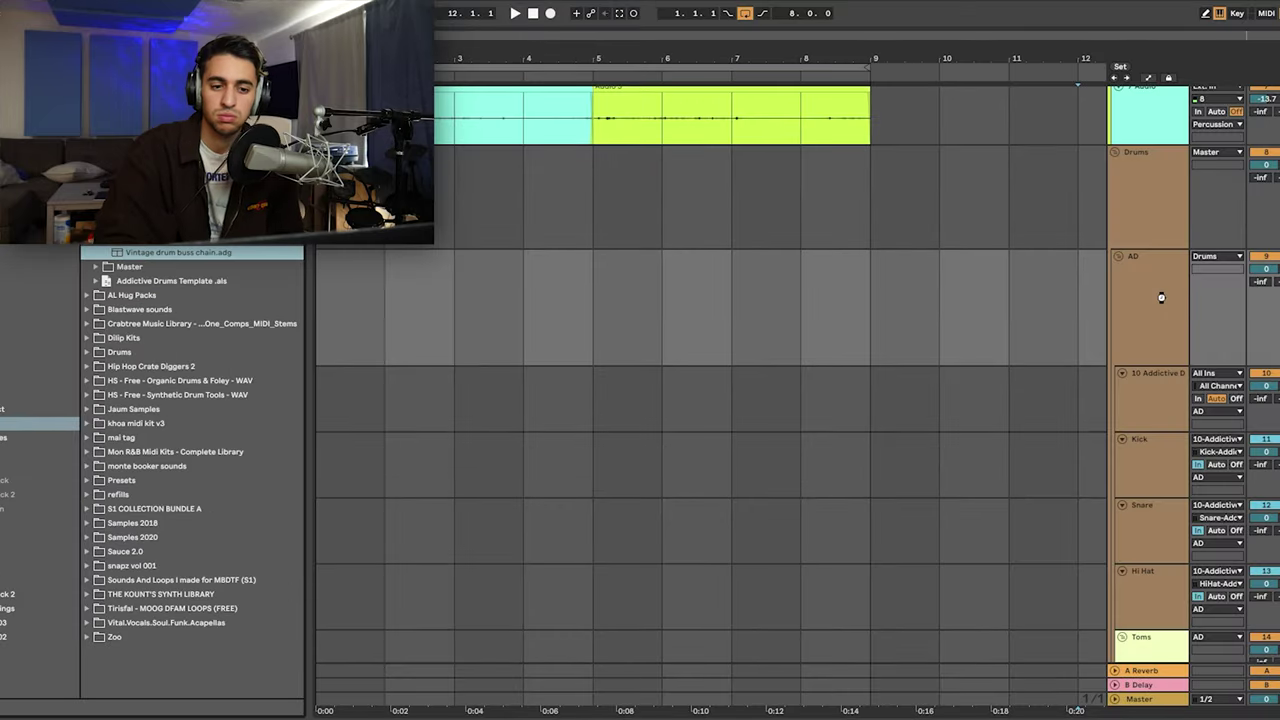
left_click_drag(1161, 297, 1162, 297)
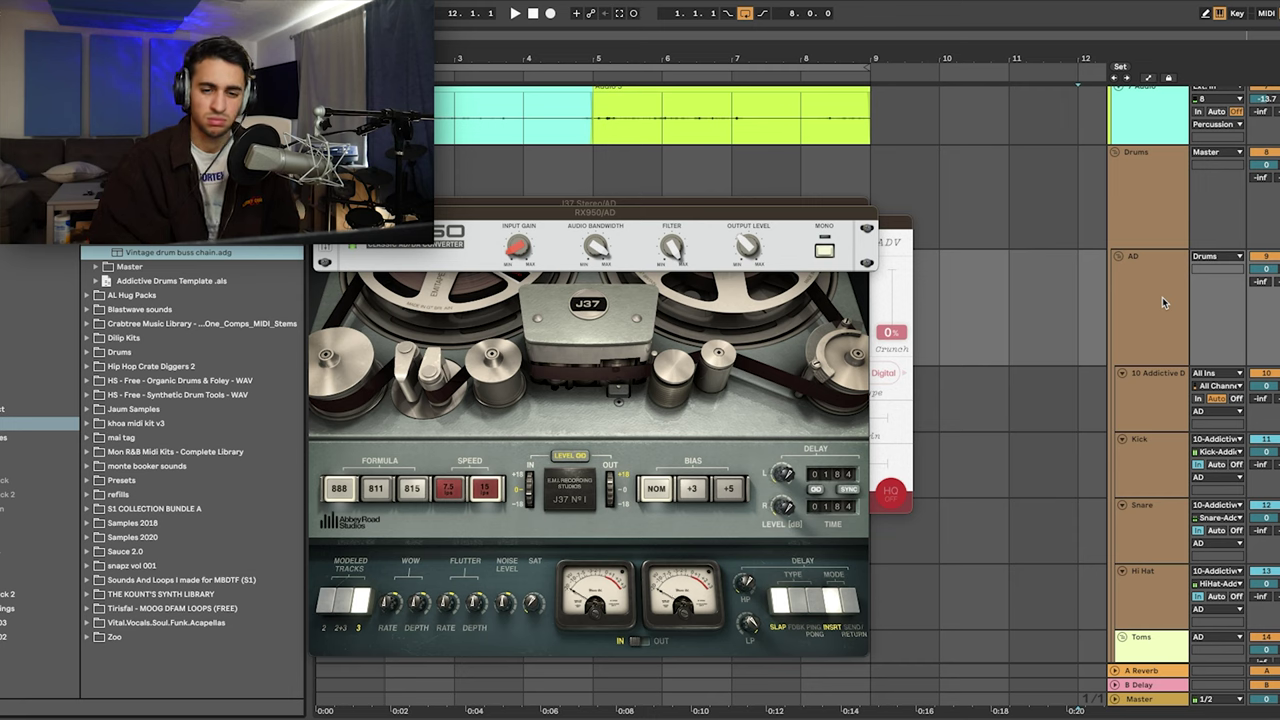
left_click(321, 212)
left_click(316, 203)
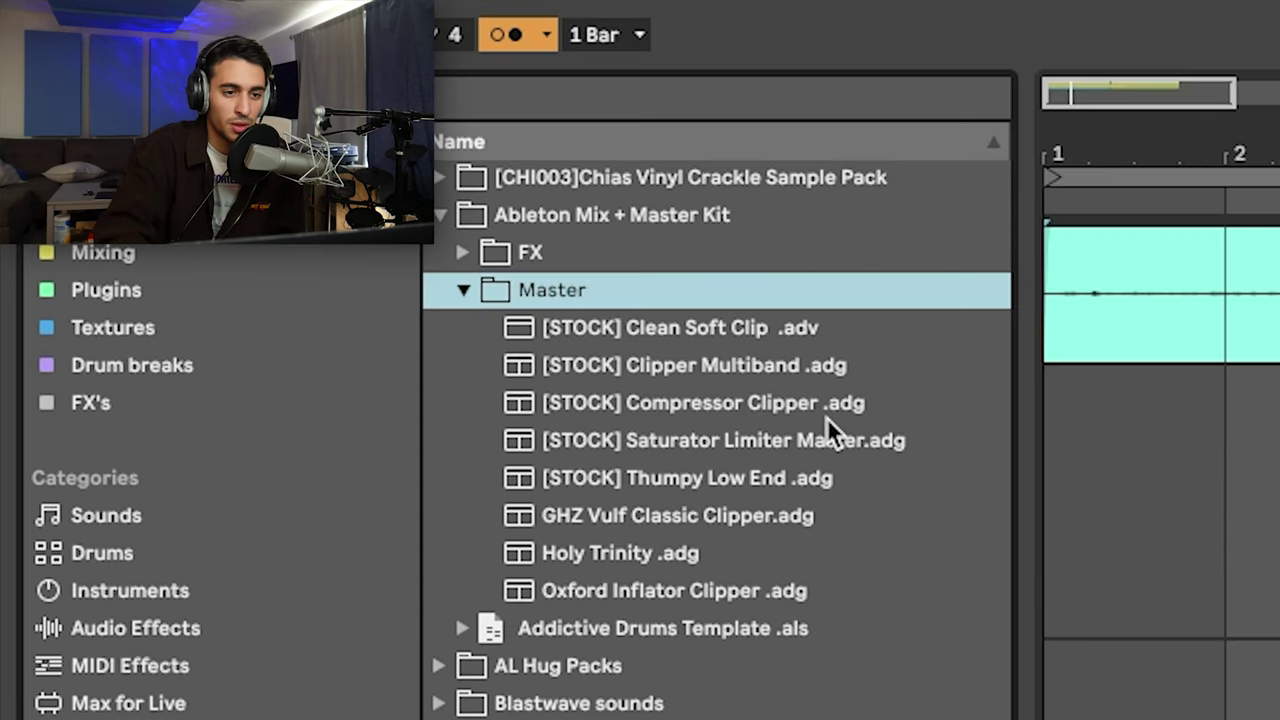
Step: Load [STOCK] Compressor Clipper .adg from the Master folder onto the Master track and play the arrangement
left_click(1045, 680)
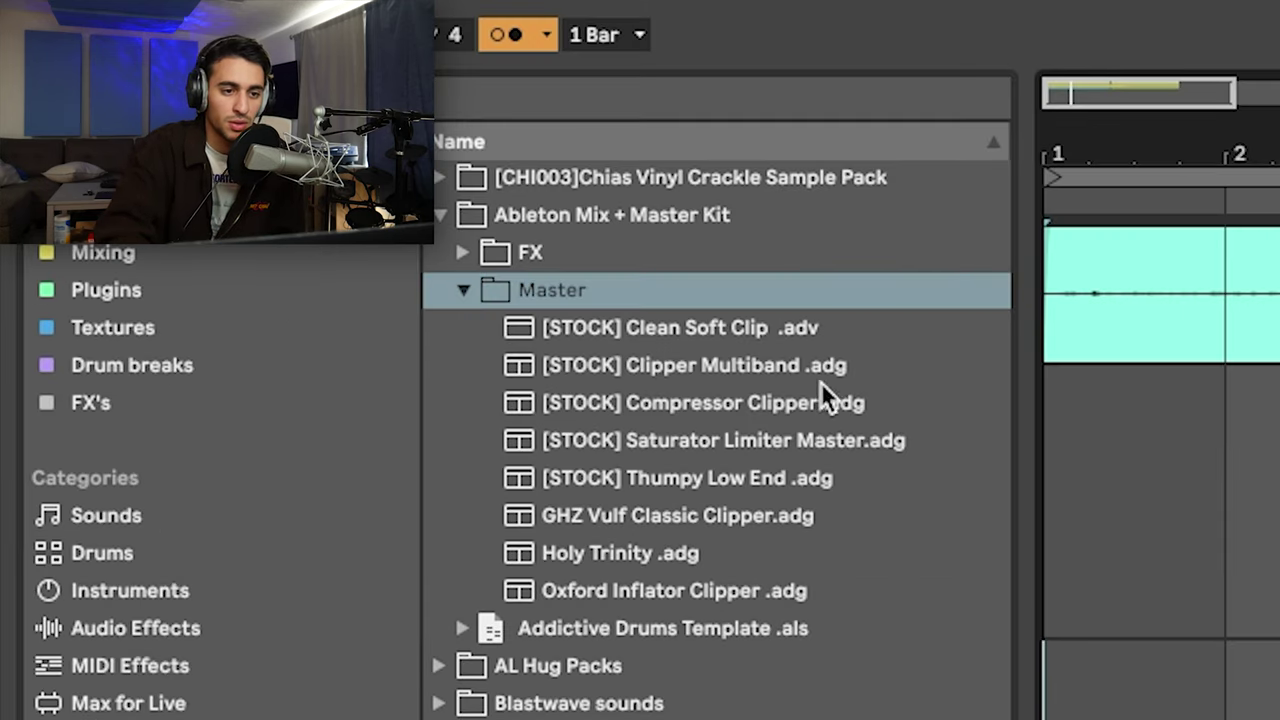
double_click(730, 402)
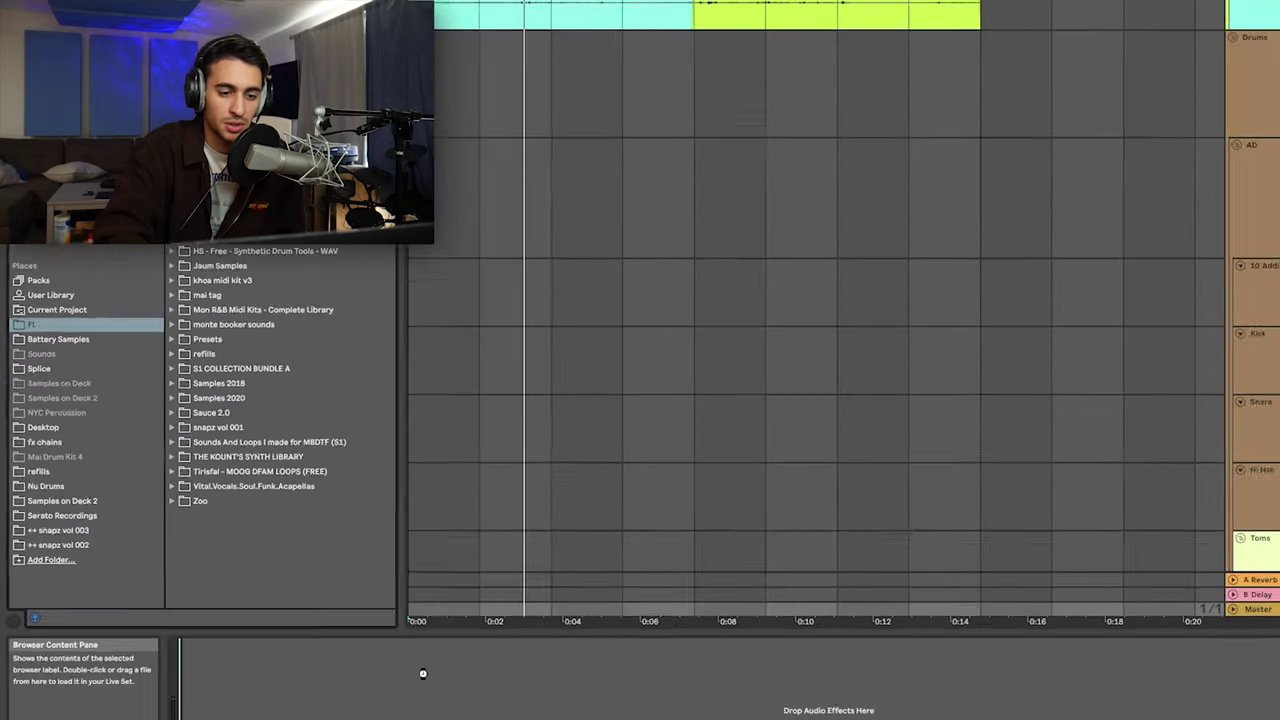
key("space")
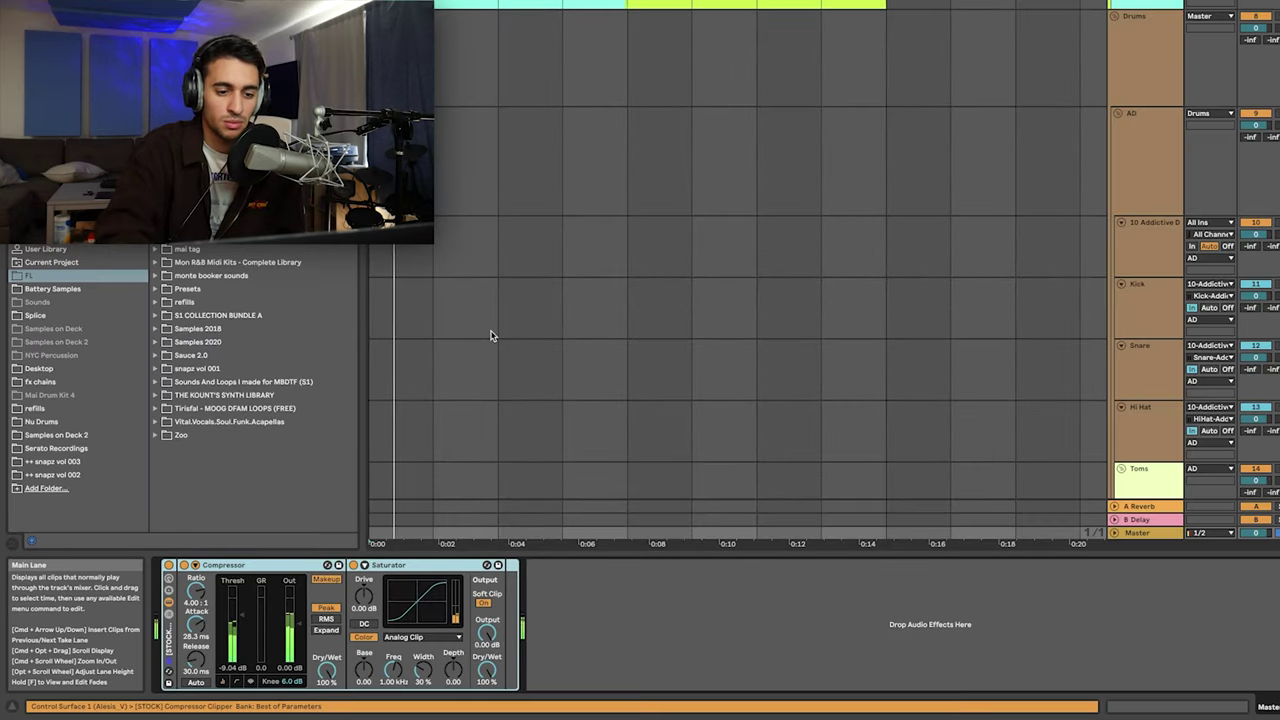
Step: Fine-tune the threshold of the Compressor in the Master track's Compressor Clipper rack
left_click_drag(240, 616, 238, 610)
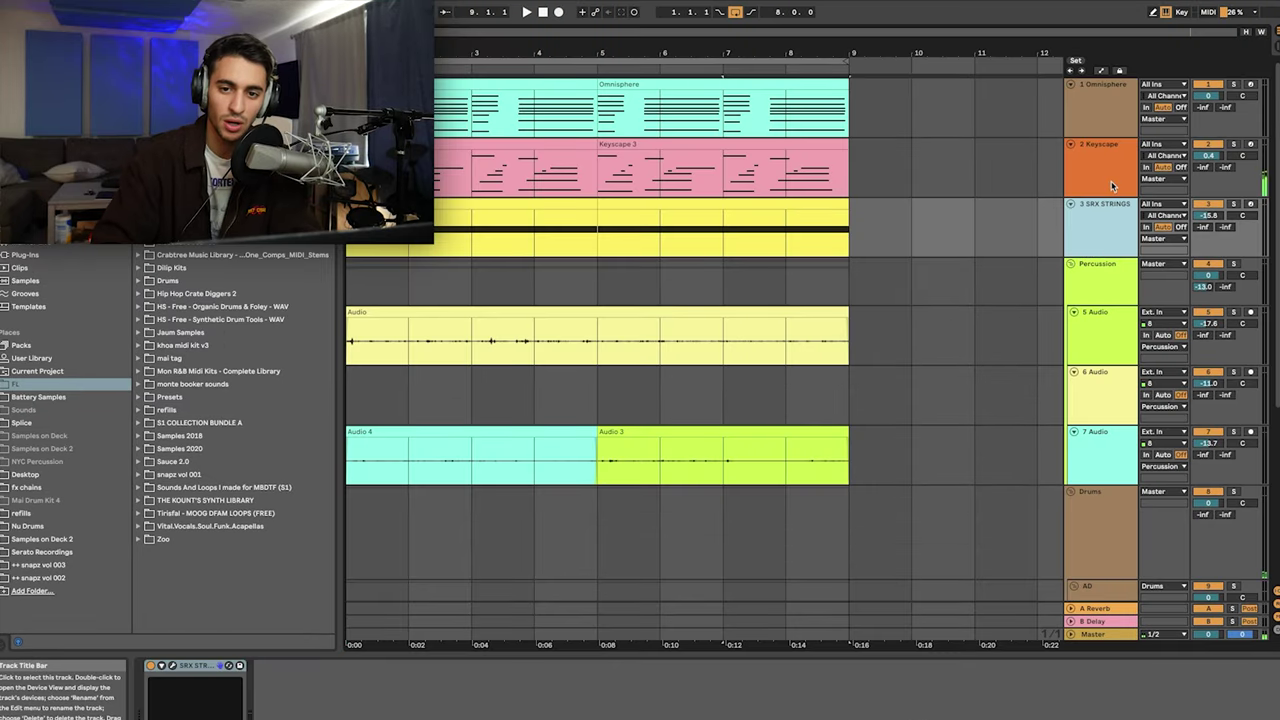
Step: Group the Omnisphere, Keyscape and SRX STRINGS tracks and add a Compressor to the new group
left_click(1100, 110, "shift")
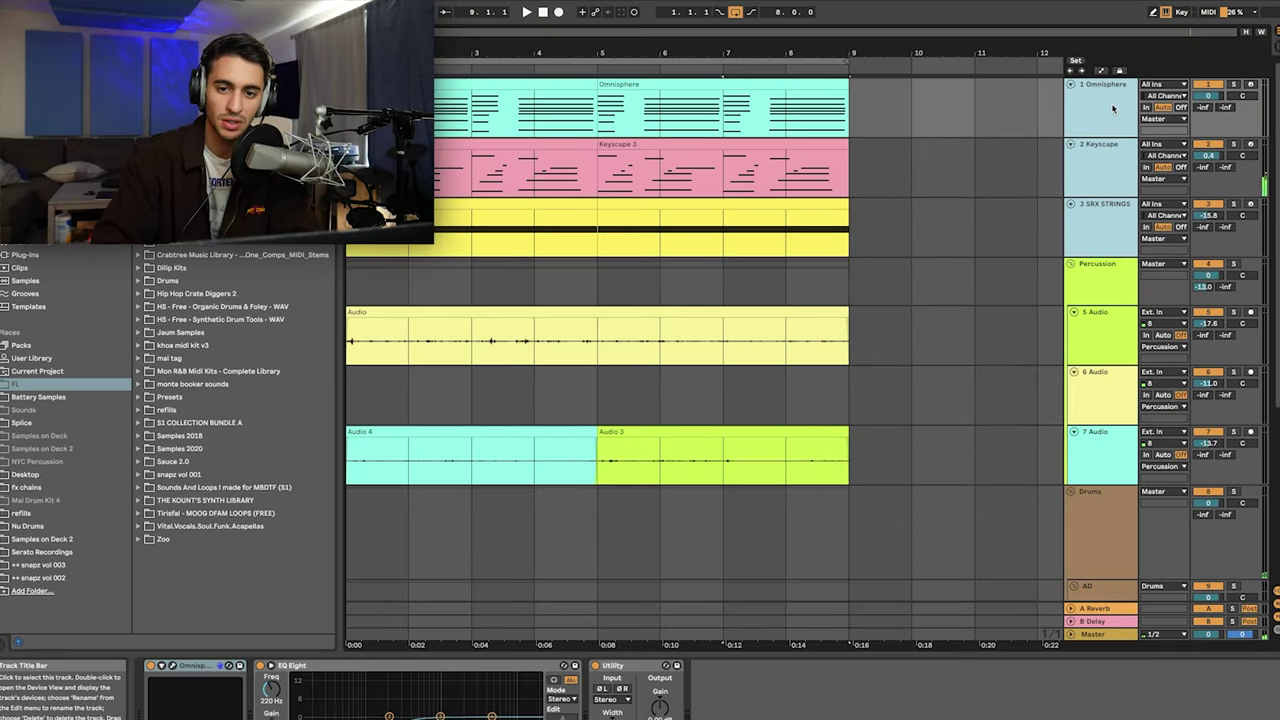
key("ctrl+g")
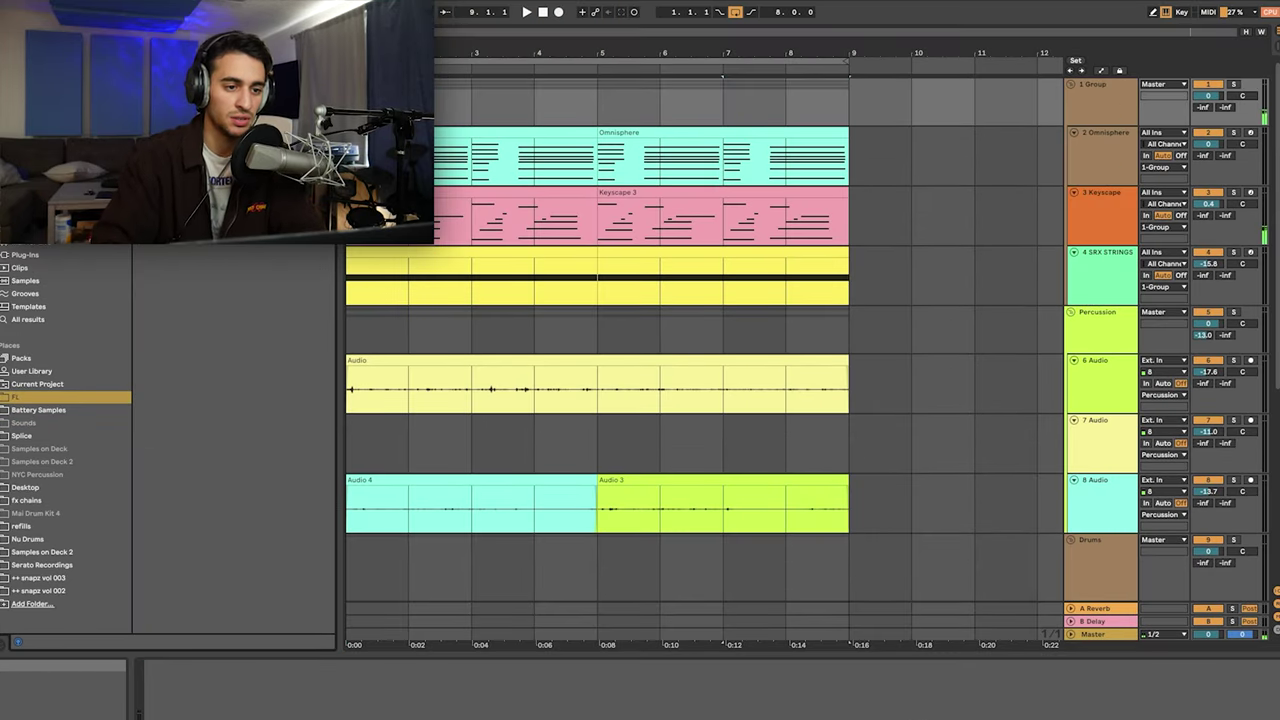
left_click(28, 229)
left_click_drag(185, 180, 1099, 111)
Step: Sidechain the group's Compressor from the Kick track and set its threshold to -15.3 dB
left_click(161, 666)
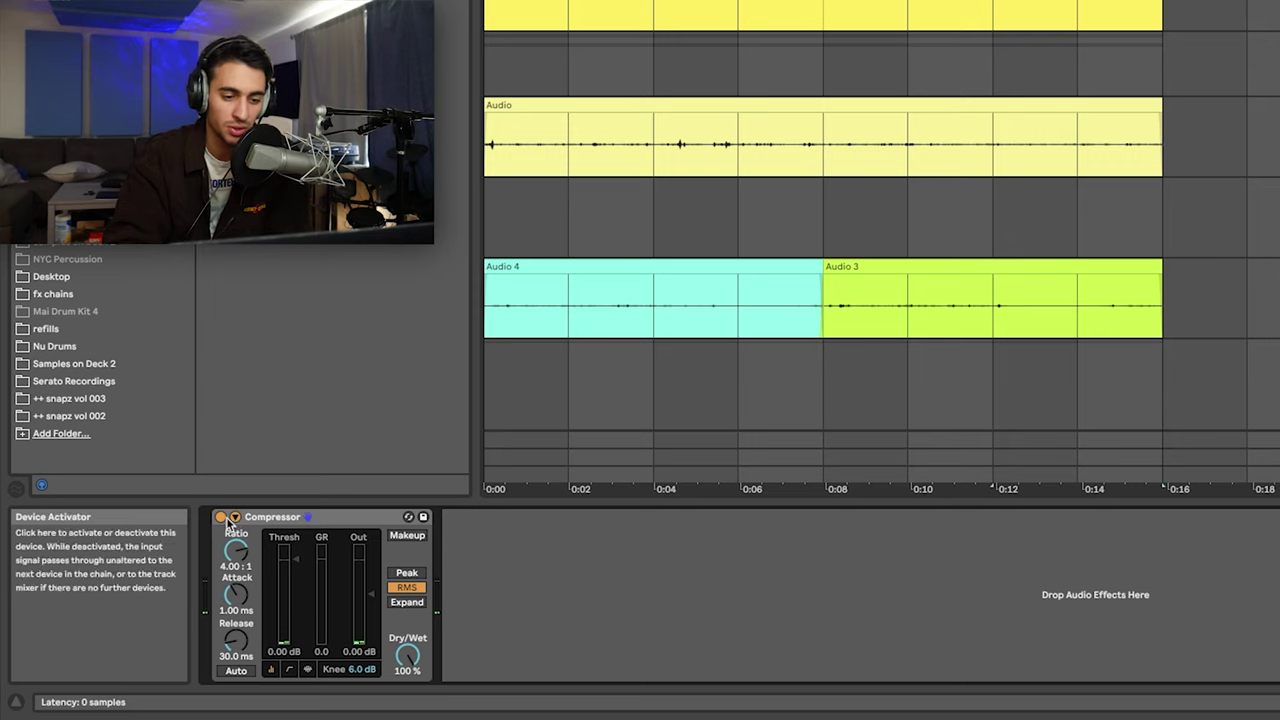
left_click(235, 516)
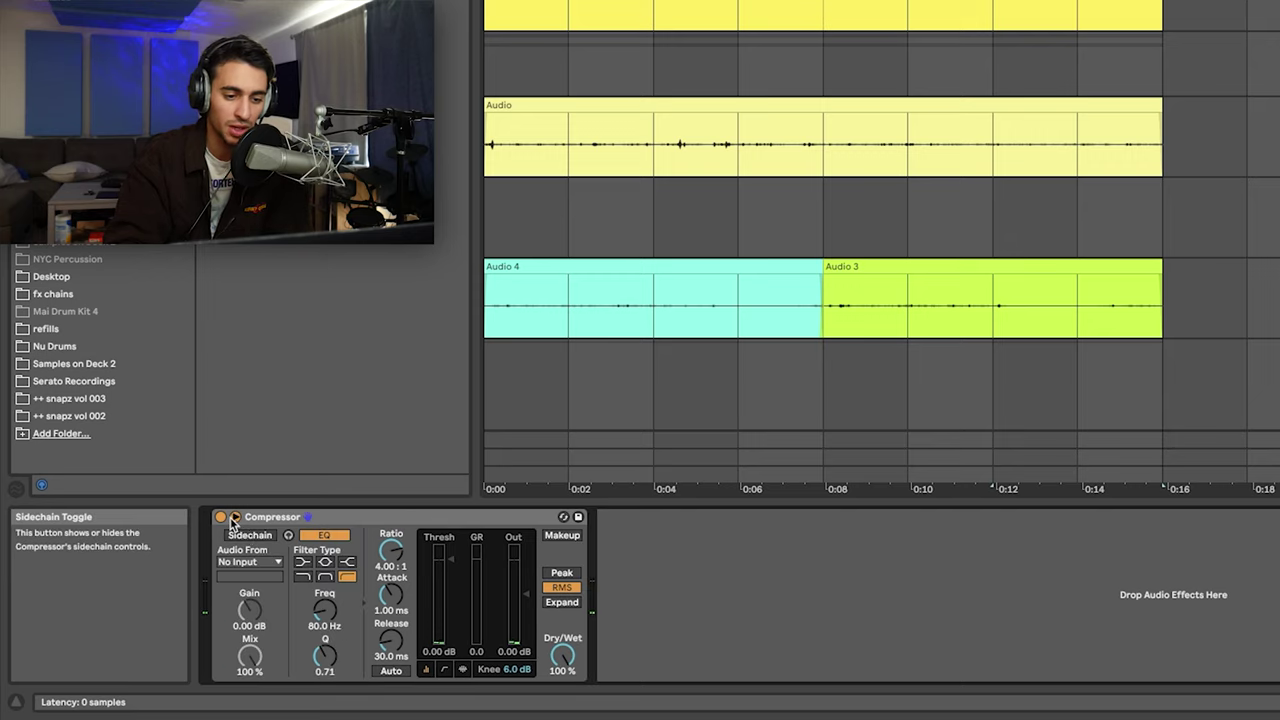
left_click(251, 564)
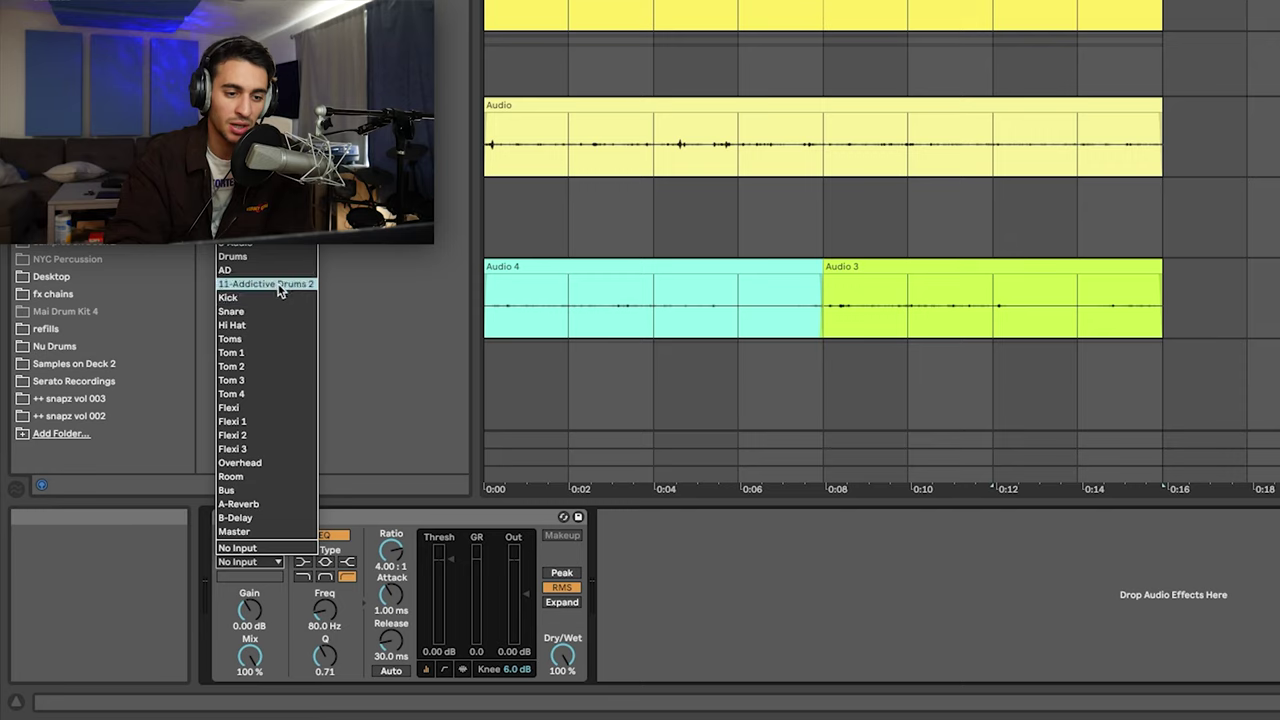
left_click(280, 288)
left_click(264, 562)
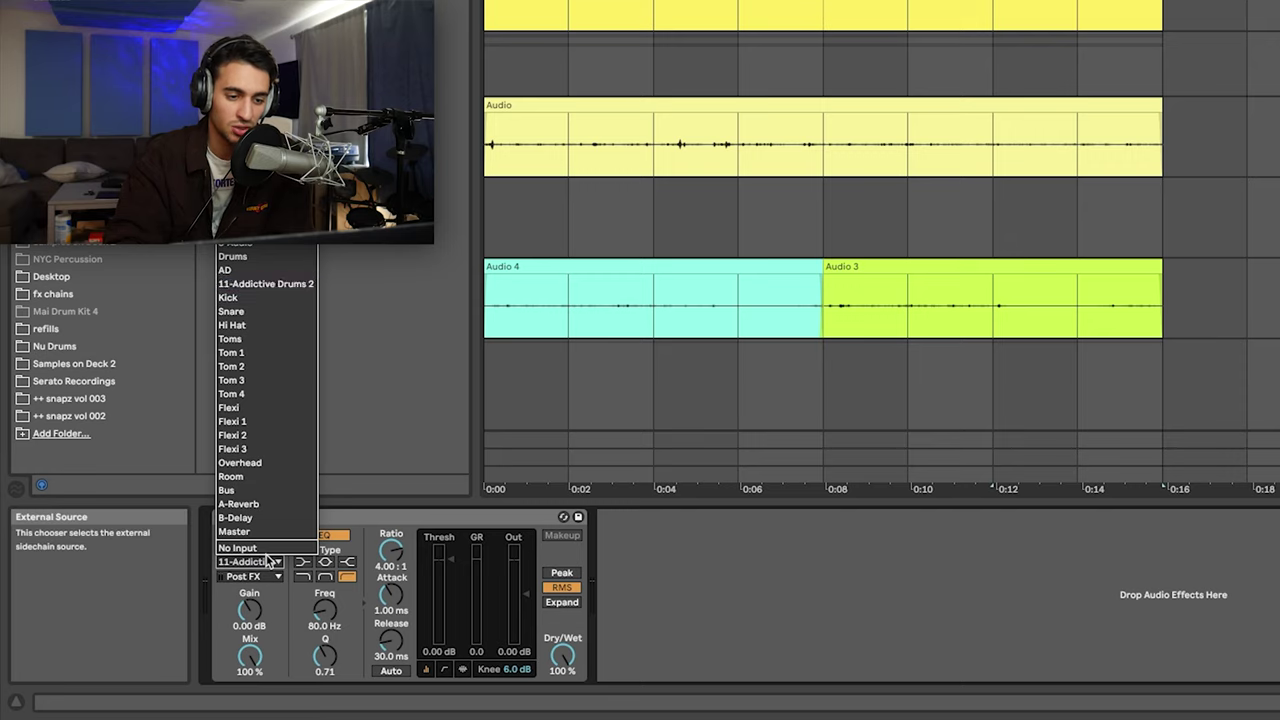
left_click(258, 300)
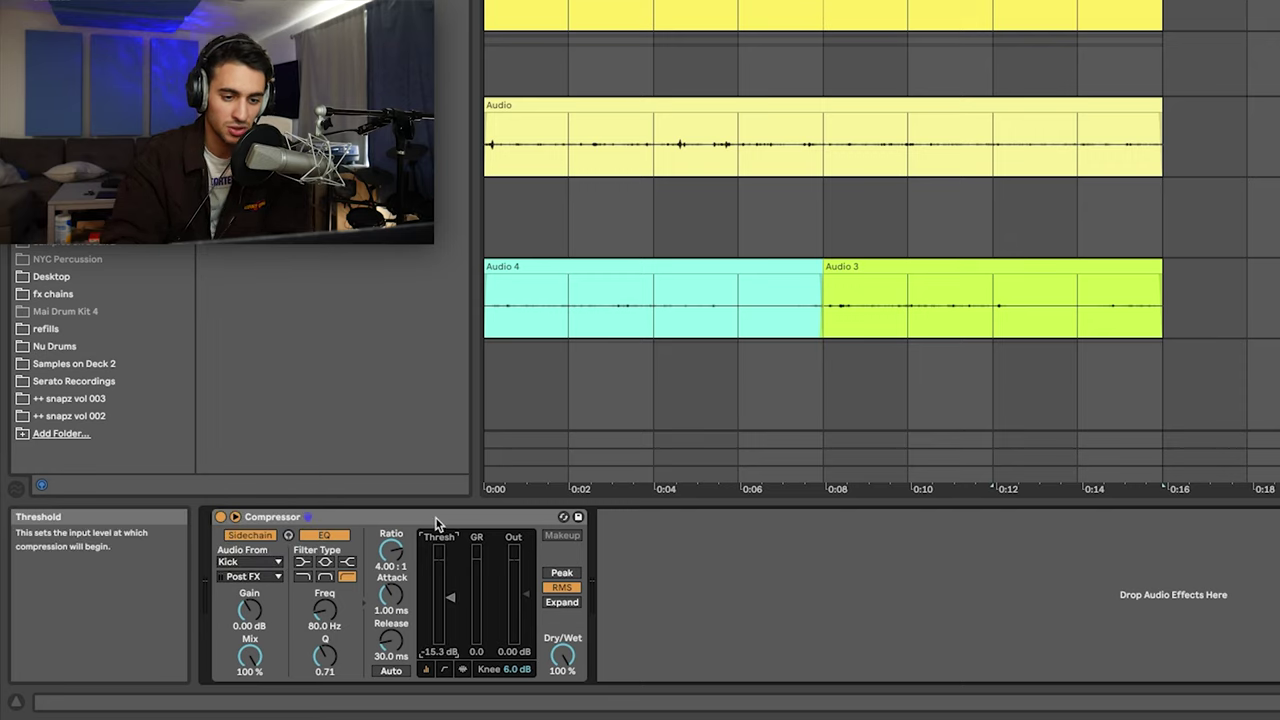
Step: Duplicate the sidechained Compressor, choose another drum track as the copy's source, and adjust the first Compressor's threshold during playback
left_click(415, 516)
key("super+d")
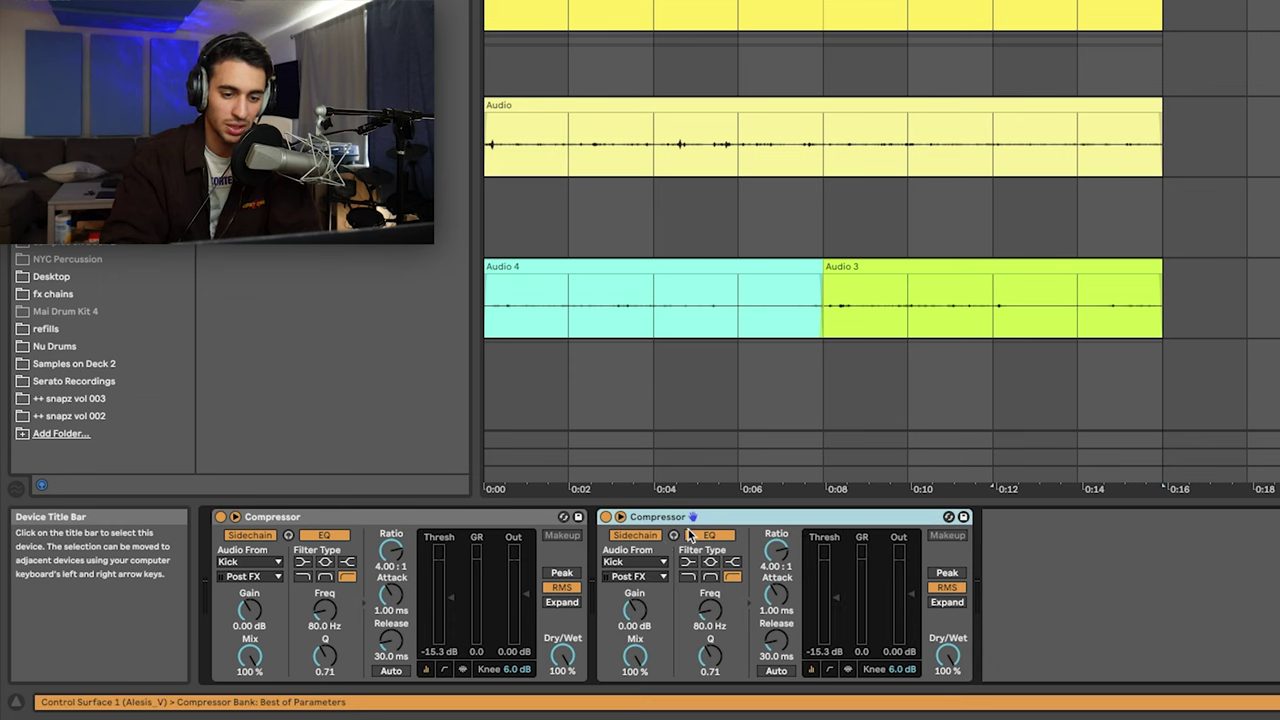
left_click(632, 562)
left_click(636, 322)
key("space")
left_click_drag(443, 594, 443, 610)
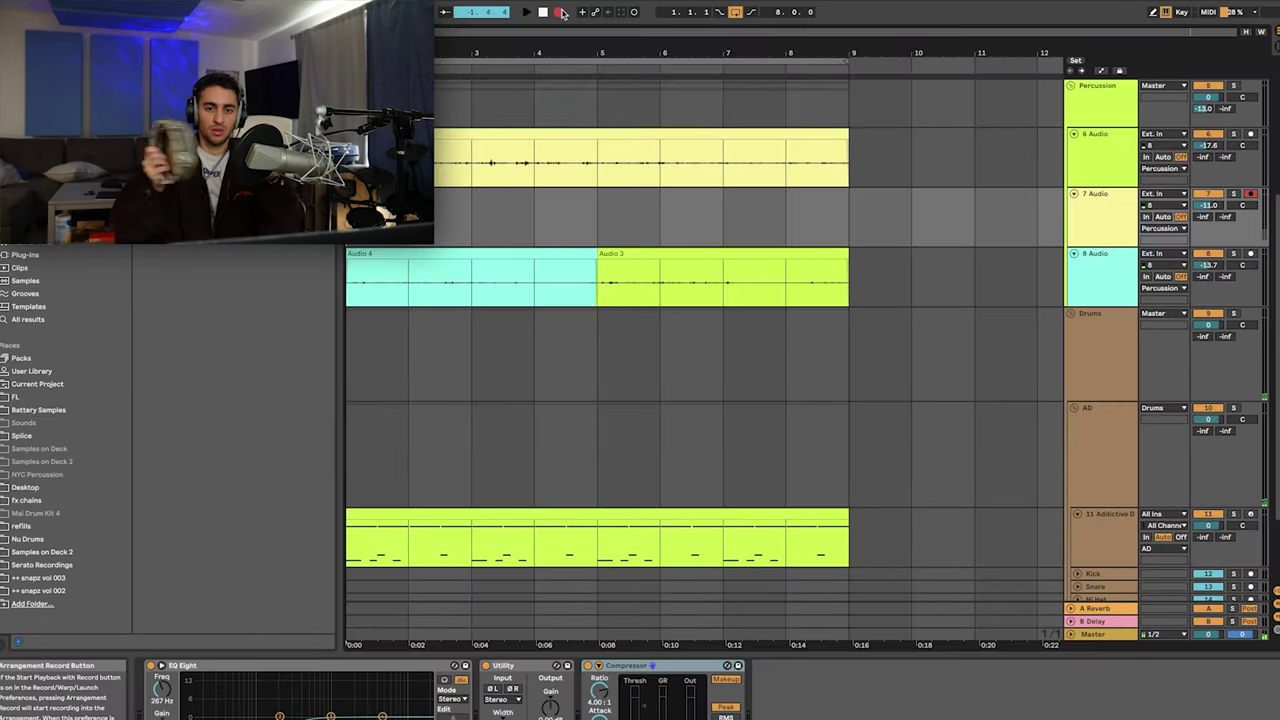
Step: Start recording a shaken percussion part onto the armed 7 Audio track
left_click(561, 12)
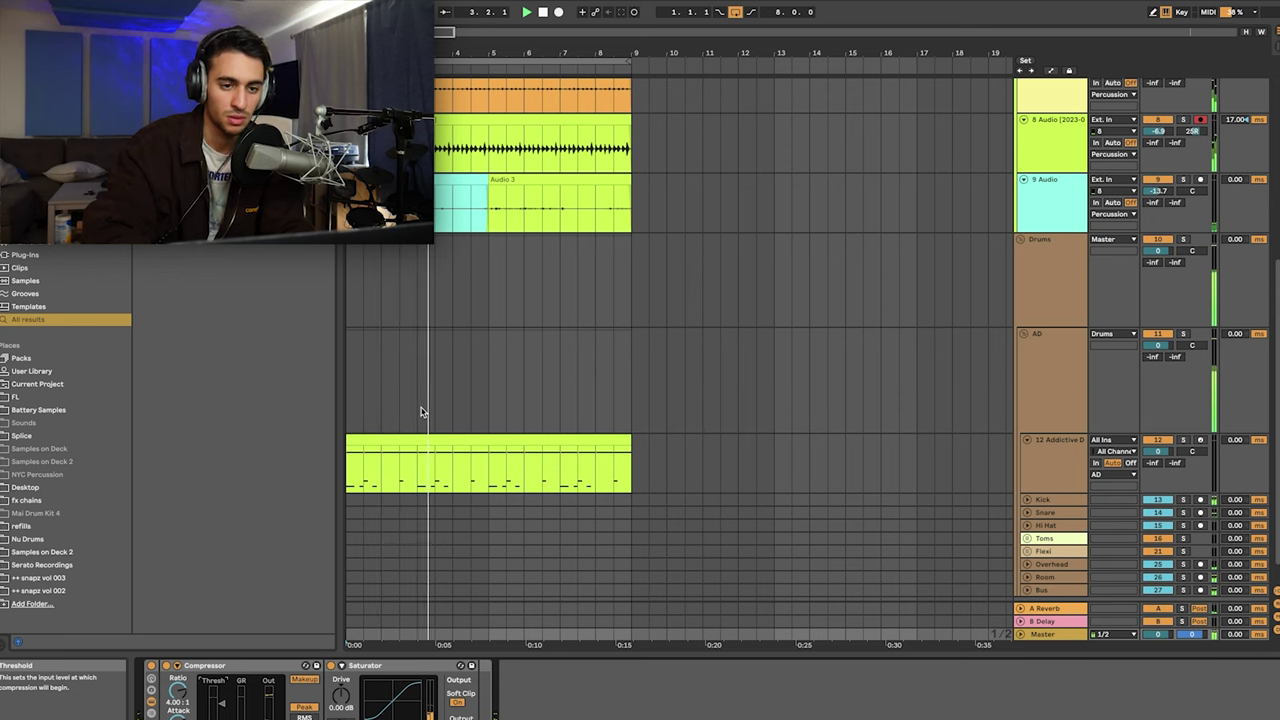
scroll(423, 410, "up", 2)
left_click(350, 300)
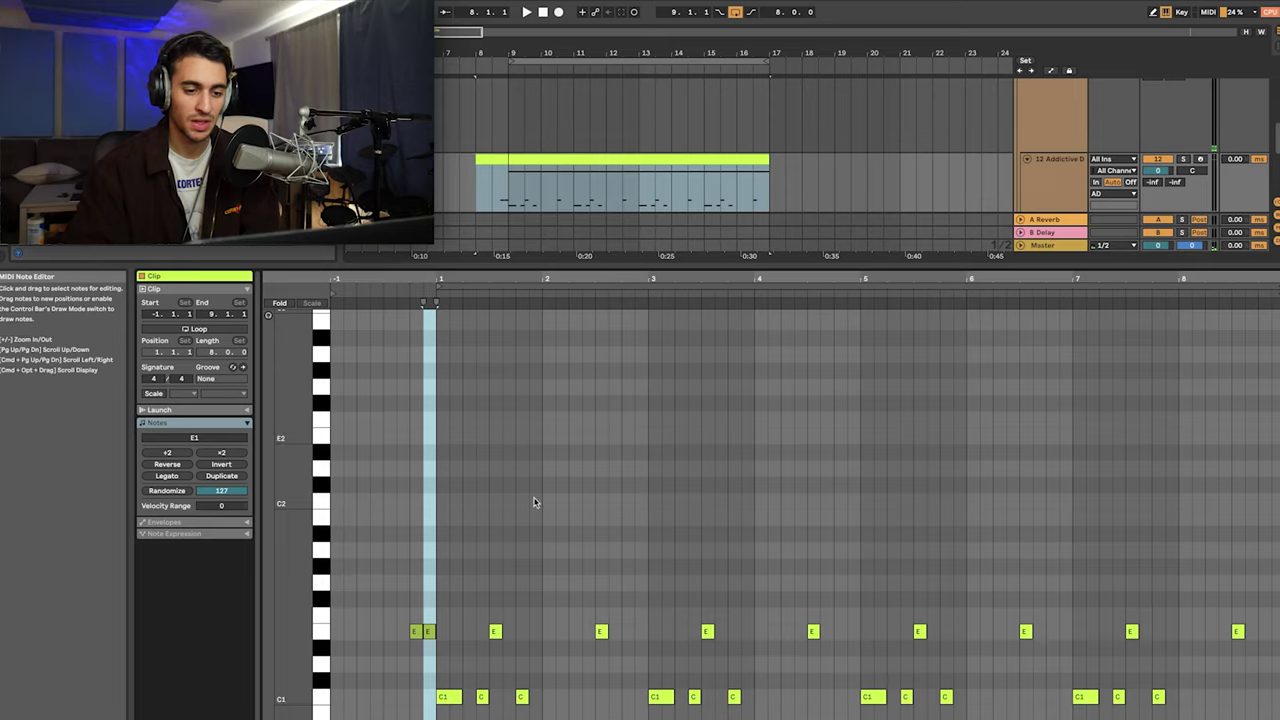
Step: Browse the FL sample folder to Mai Drum Kit 4 and expand its Kicks folder
scroll(534, 502, "down", 3)
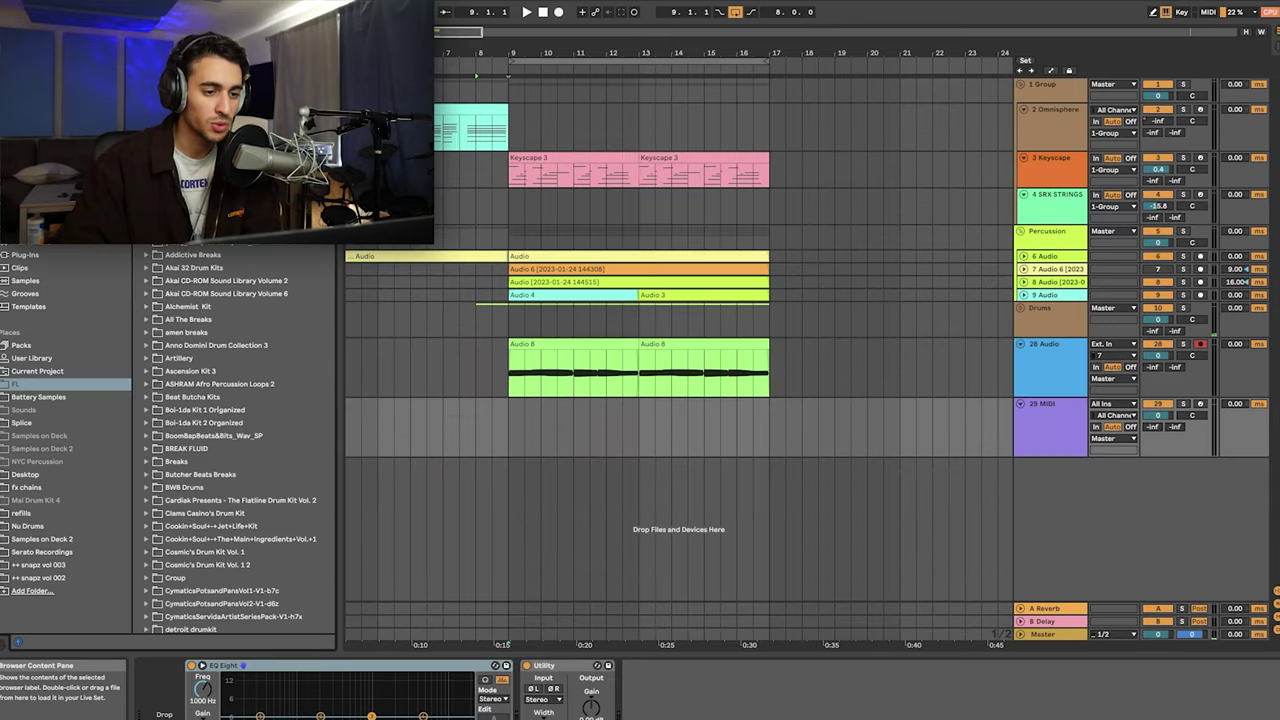
scroll(217, 408, "down", 10)
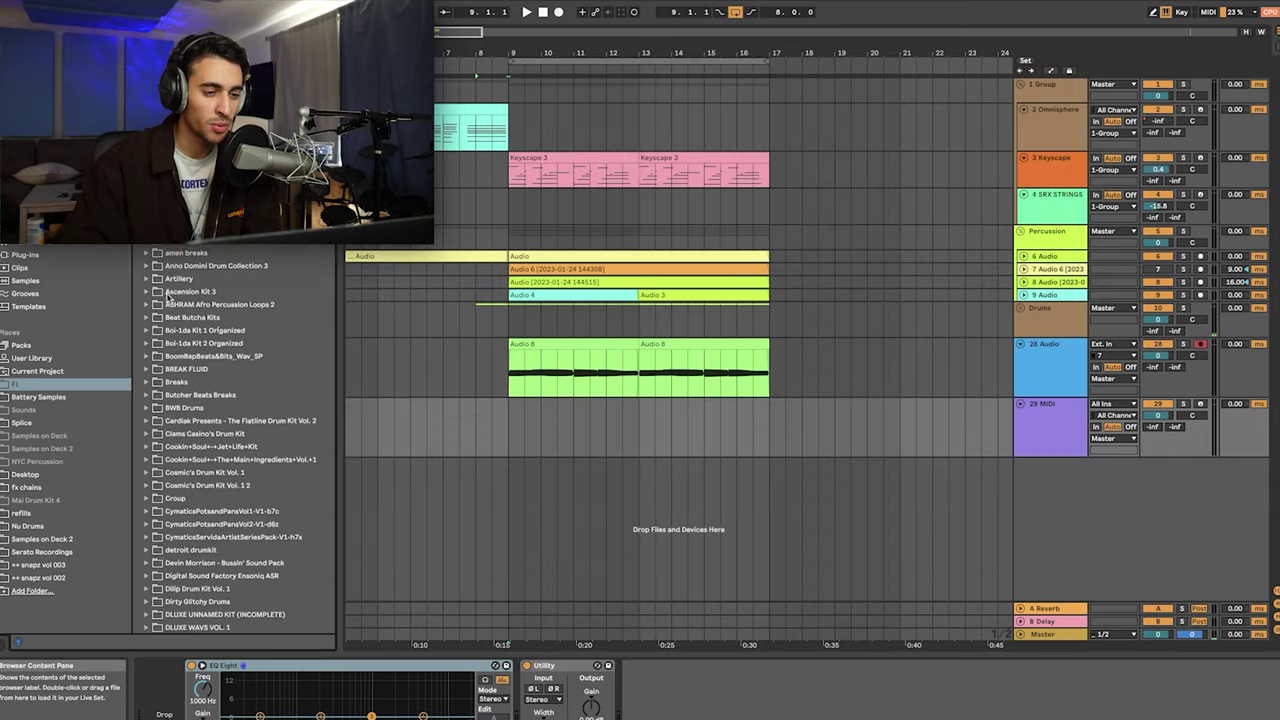
left_click(147, 426)
left_click(154, 491)
scroll(213, 550, "down", 5)
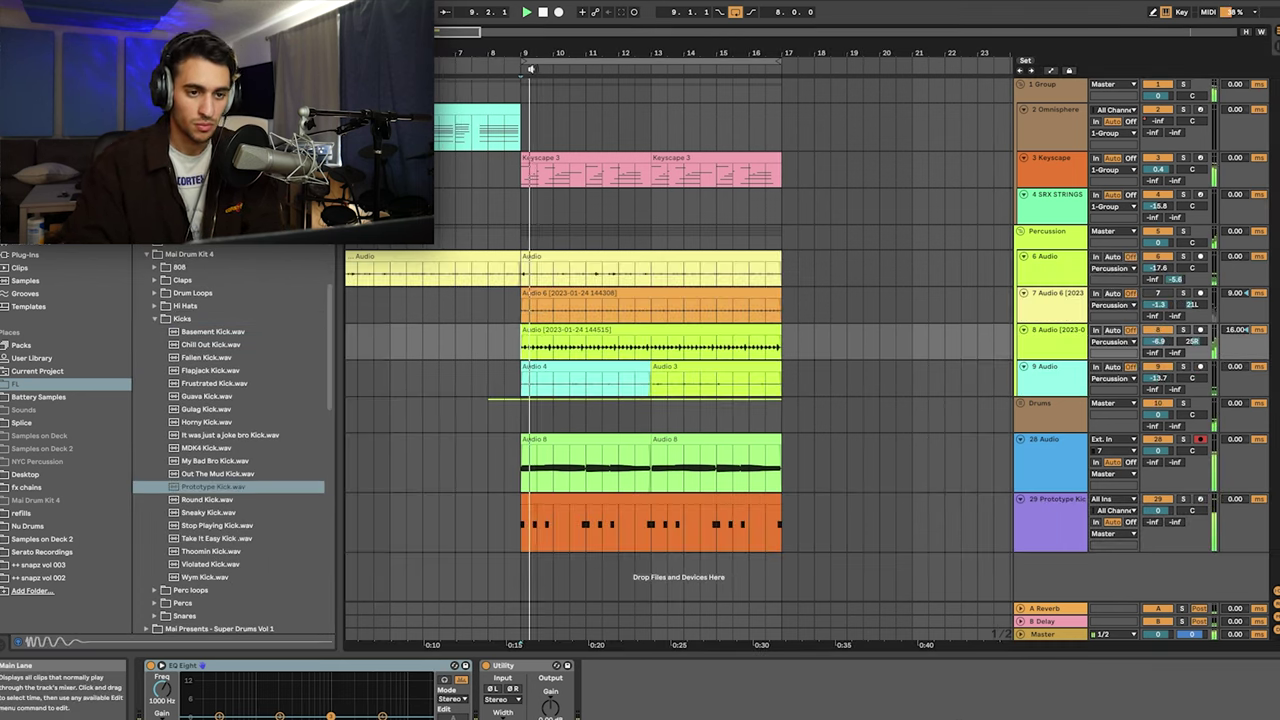
Step: Select bar 9 of the percussion recording on track 8 Audio and duplicate it seven times to fill the section up to bar 17
scroll(583, 350, "up", 2)
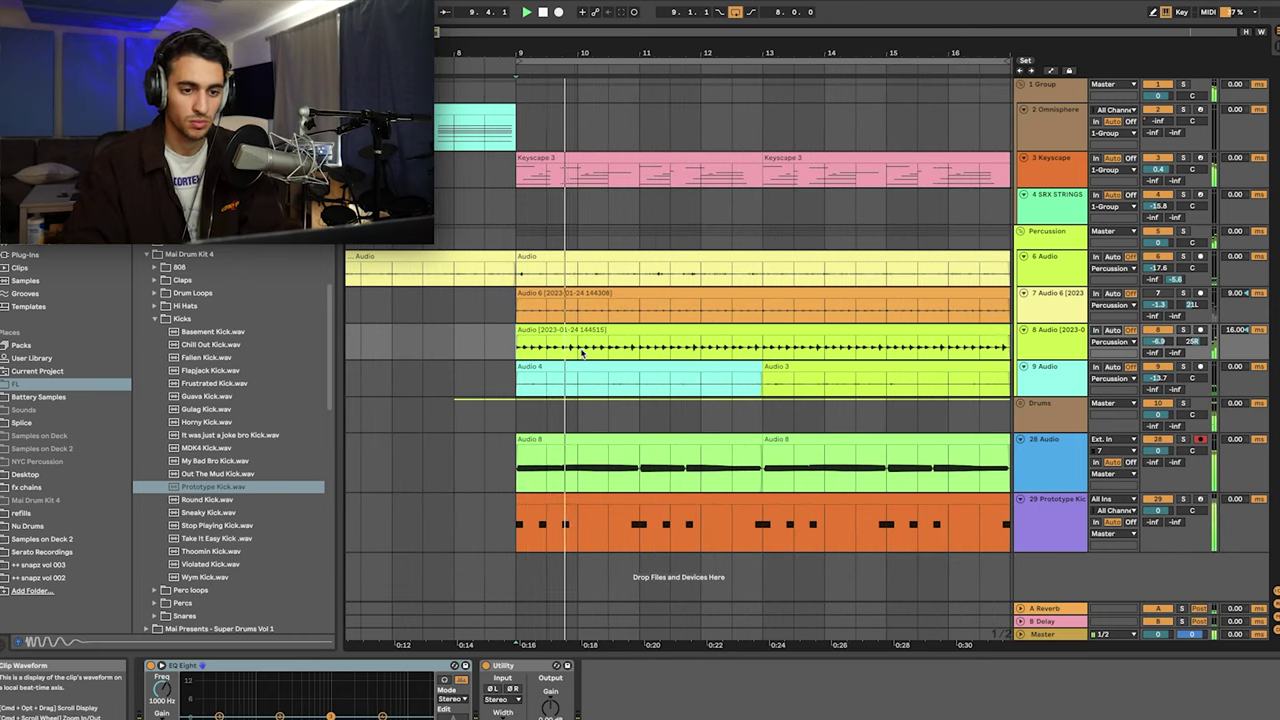
left_click_drag(583, 350, 518, 350)
key("super+d")
key("super+d")
key("super+d")
key("super+d")
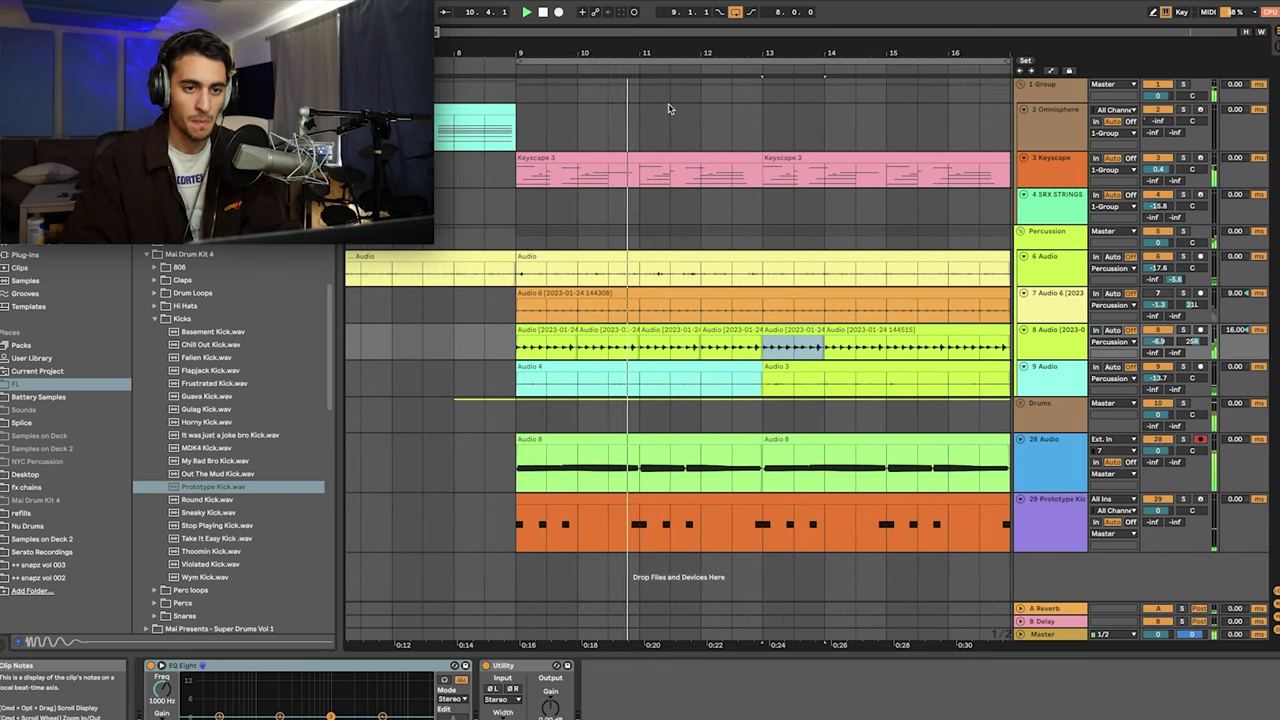
left_click_drag(671, 43, 671, 30)
key("super+d")
key("super+d")
key("super+d")
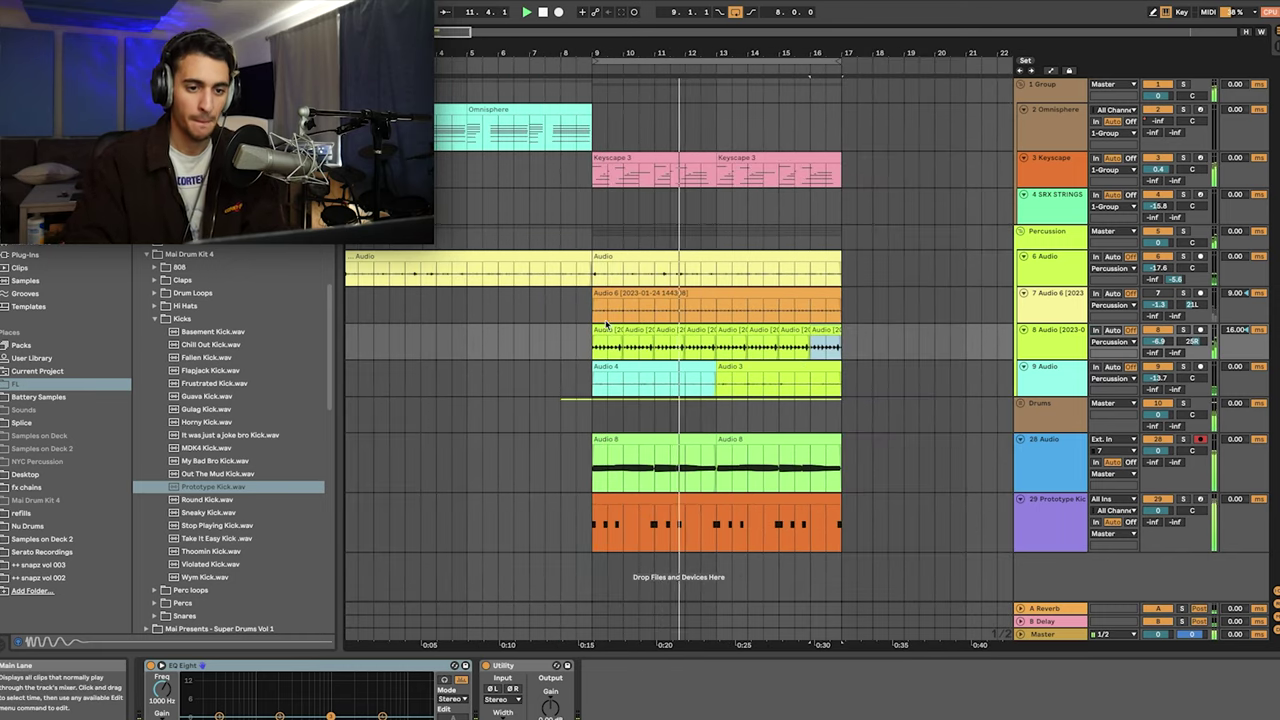
scroll(640, 345, "right", 3)
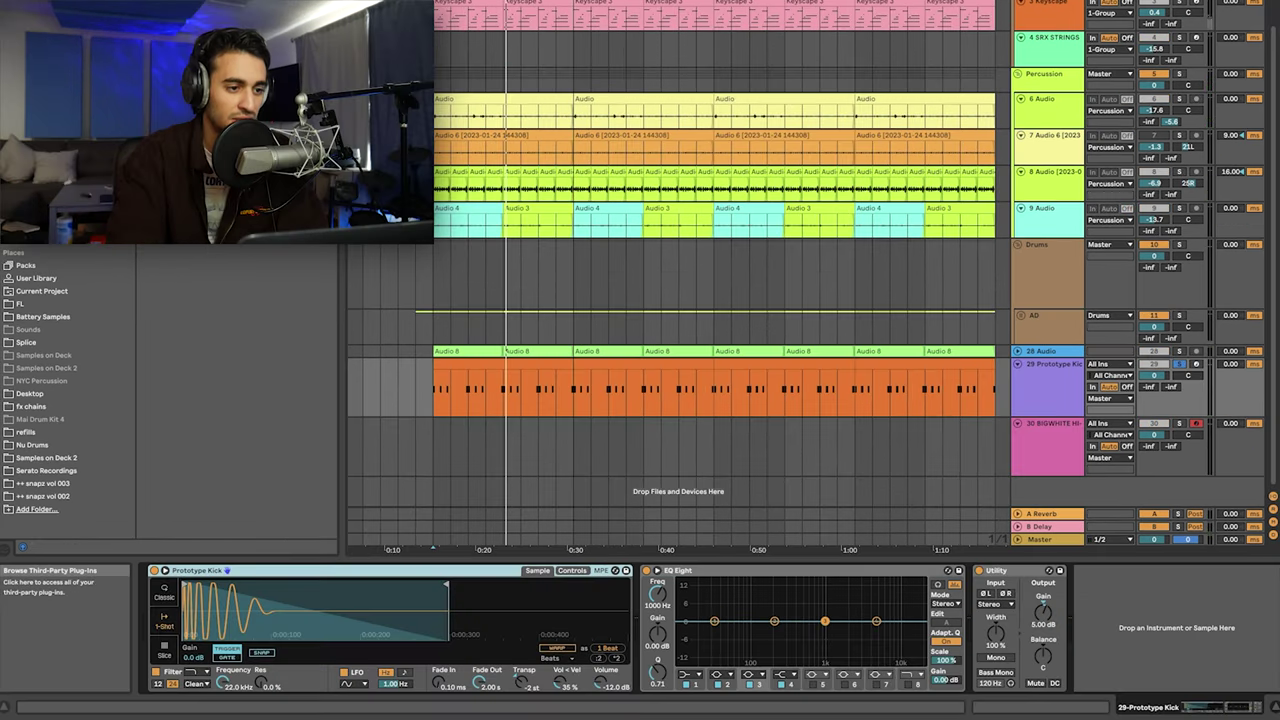
Step: Load [STOCK] Clean Kick Thump EQ.adv from the Ableton Mix + Master Kit's FX folder onto the Prototype Kick track
left_click(25, 303)
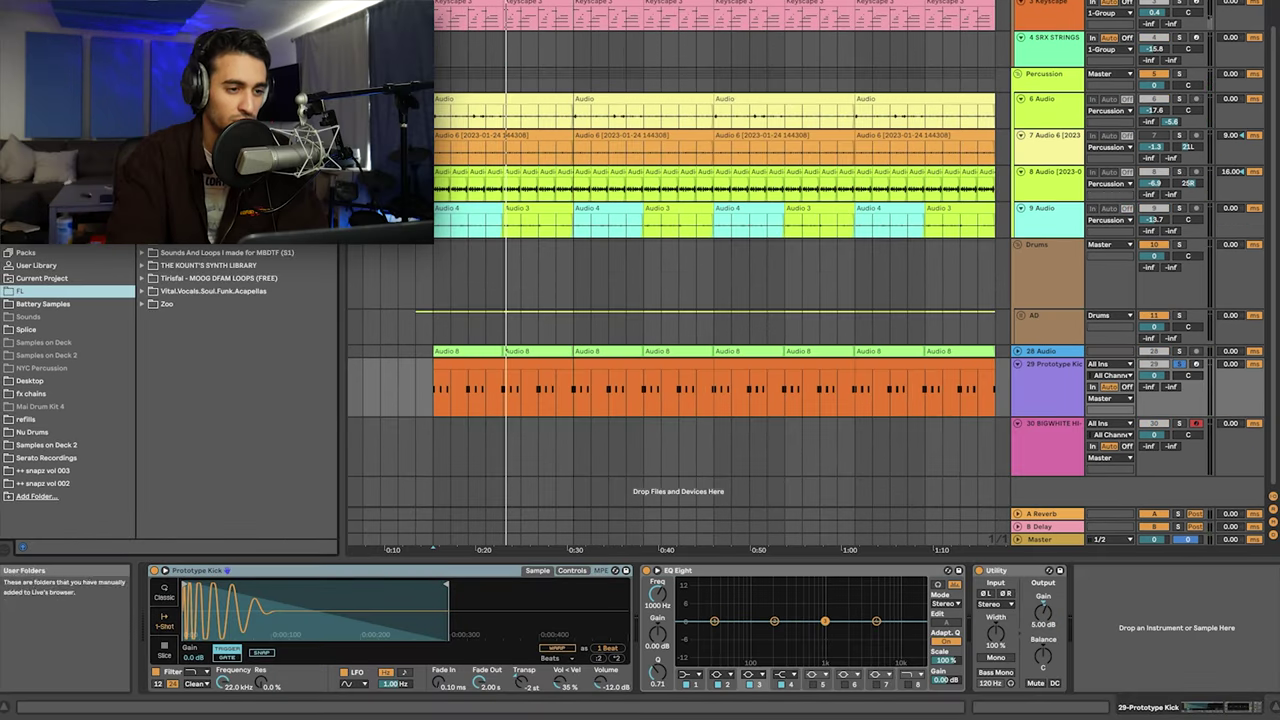
scroll(237, 300, "up", 1)
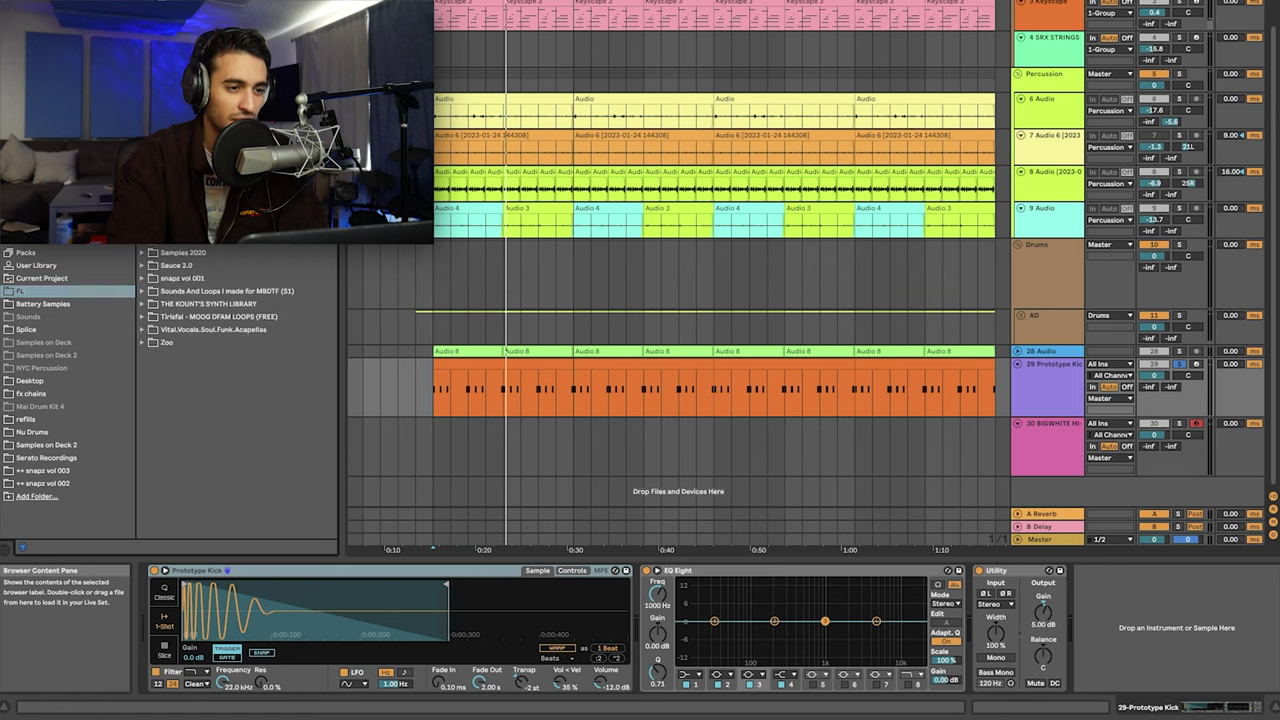
scroll(237, 370, "up", 4)
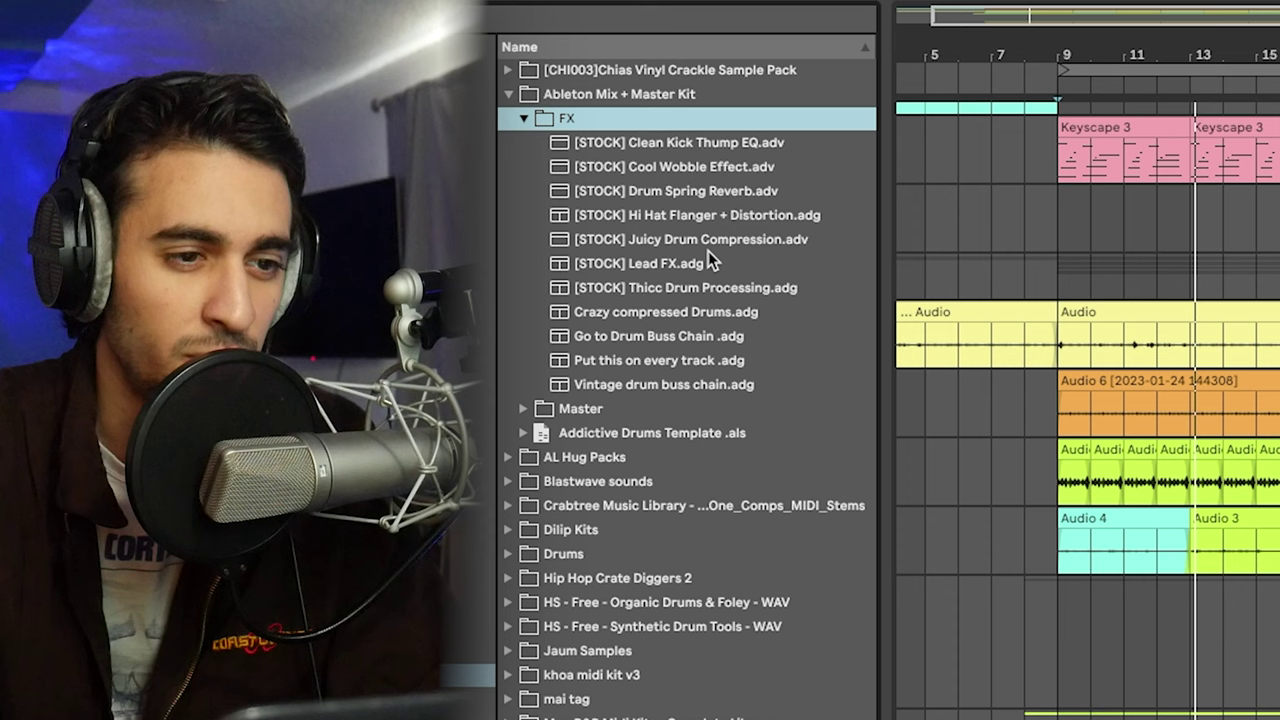
left_click(250, 209)
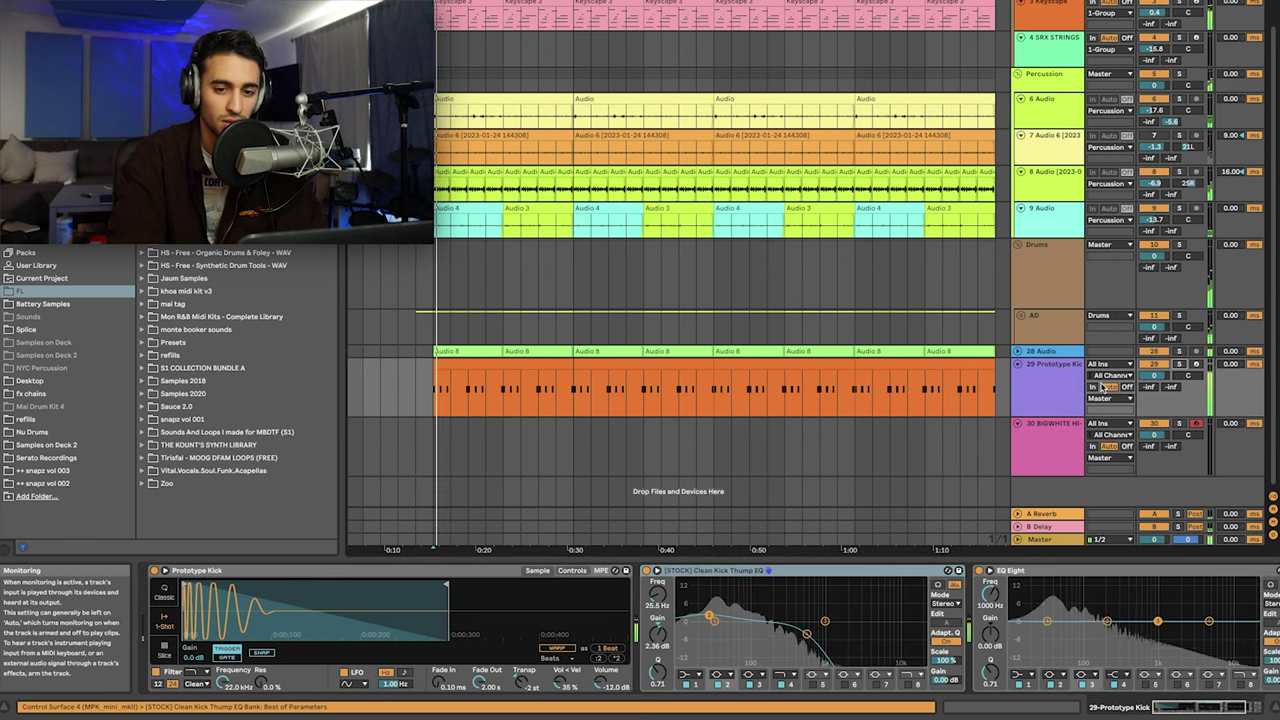
Step: Delete the plain EQ Eight from the Prototype Kick chain and toggle the Clean Kick Thump EQ's activation to compare
left_click(1031, 571)
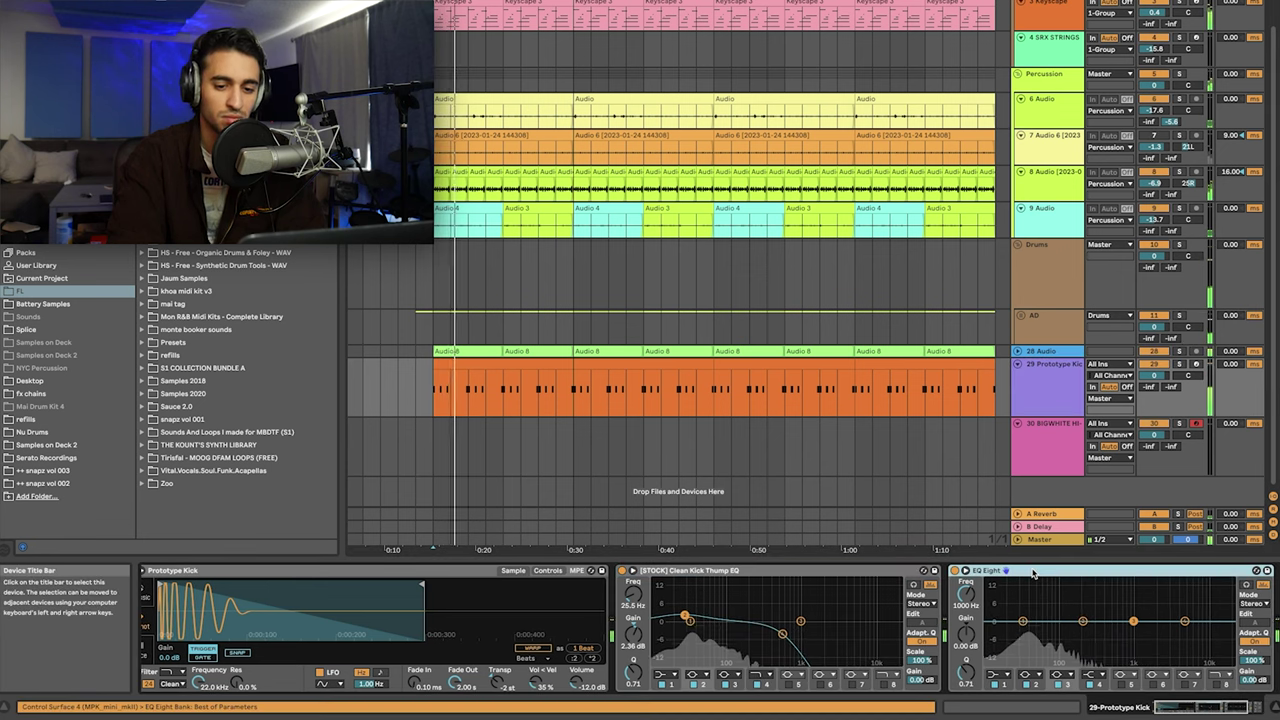
key("Delete")
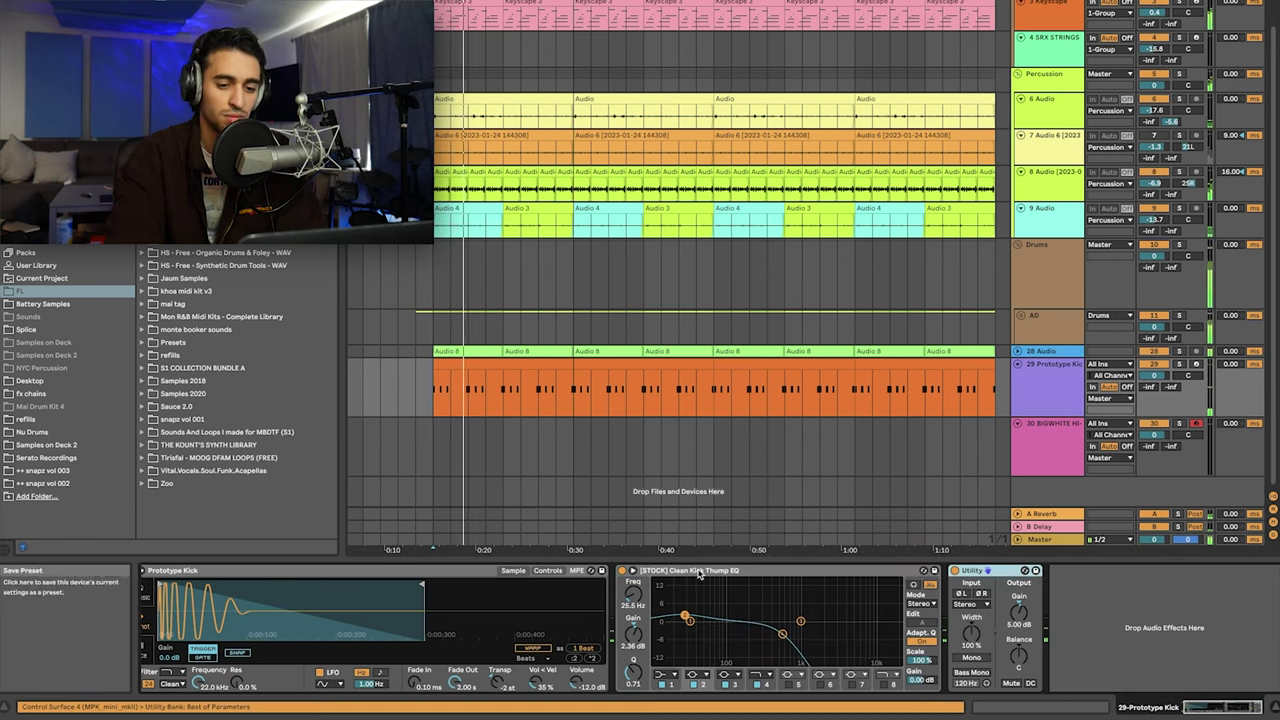
left_click(622, 572)
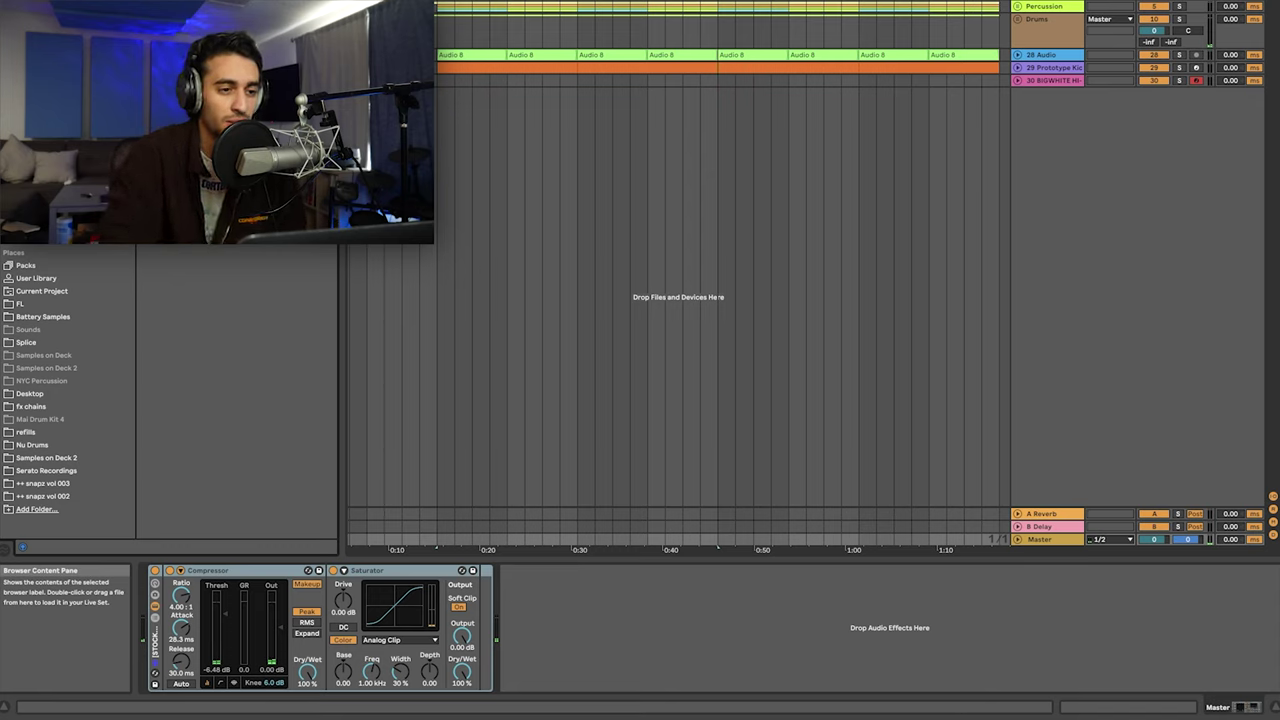
Step: Add Multiband Dynamics after the Master track's Compressor Clipper rack and compare playback with it bypassed and re-enabled
left_click_drag(520, 617, 522, 618)
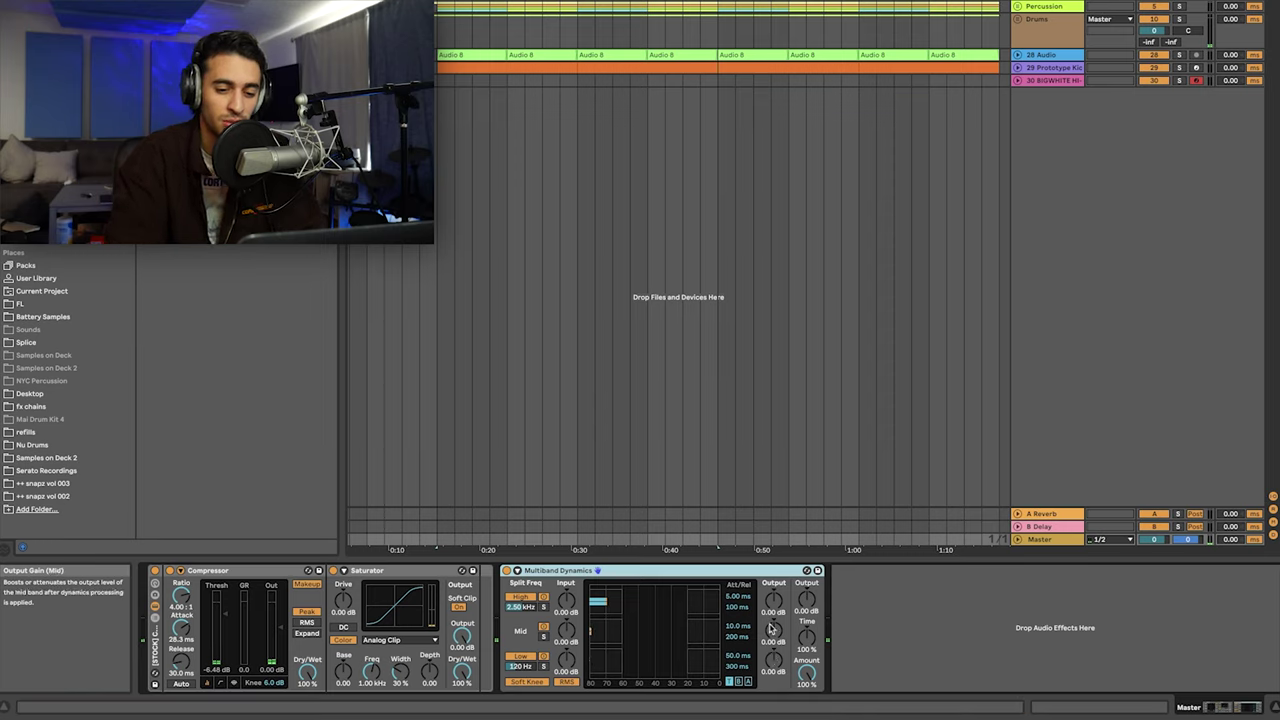
key("space")
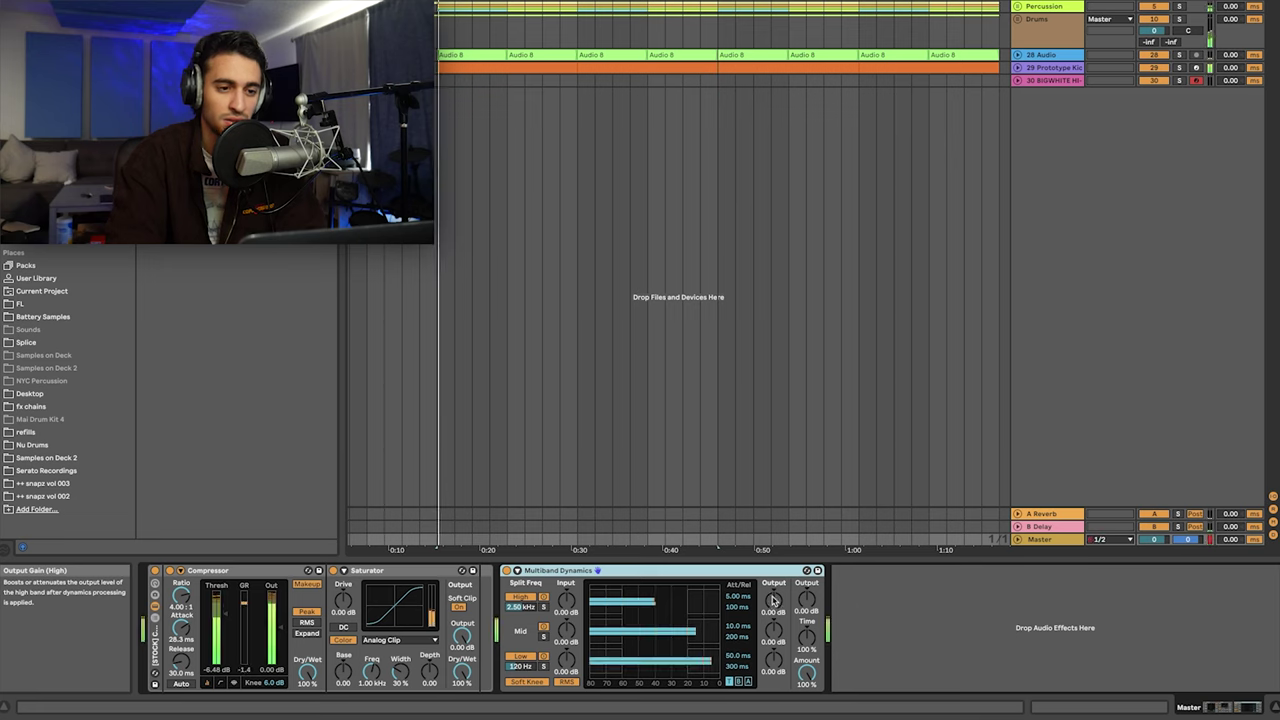
left_click(506, 570)
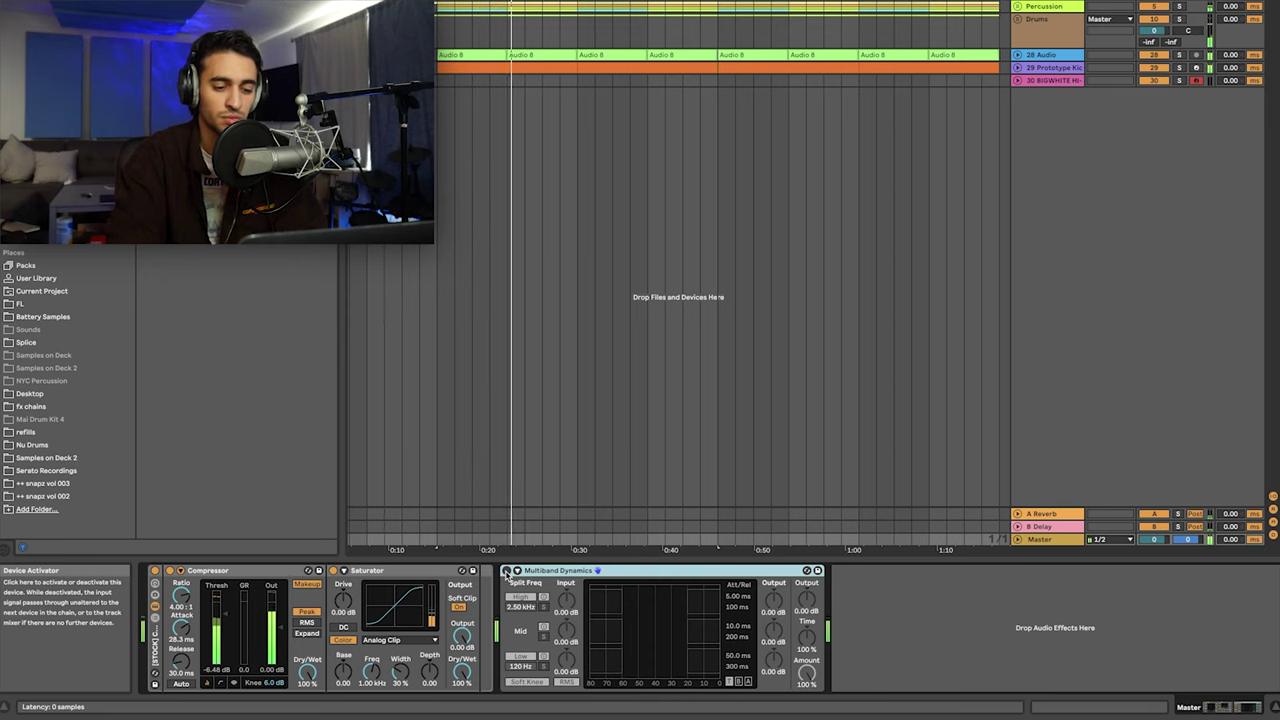
left_click(506, 570)
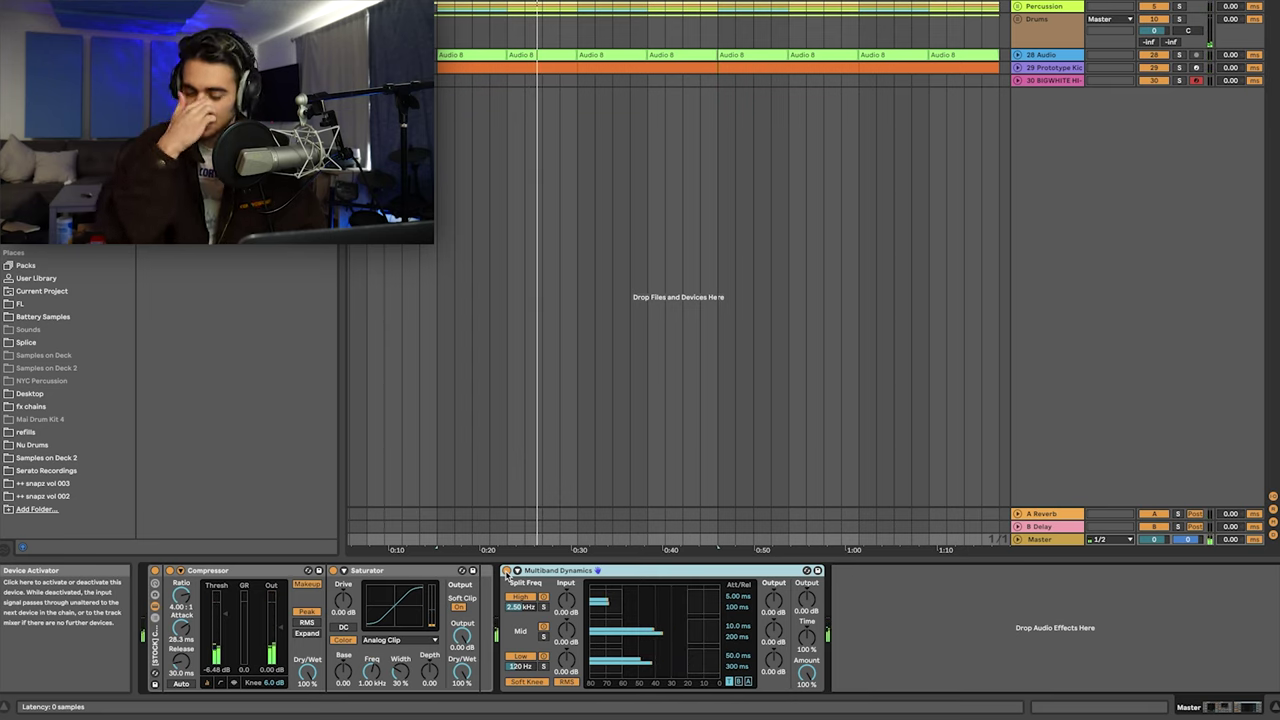
Step: Raise the Master Compressor's threshold to -3.54 dB and play the arrangement
left_click(222, 612)
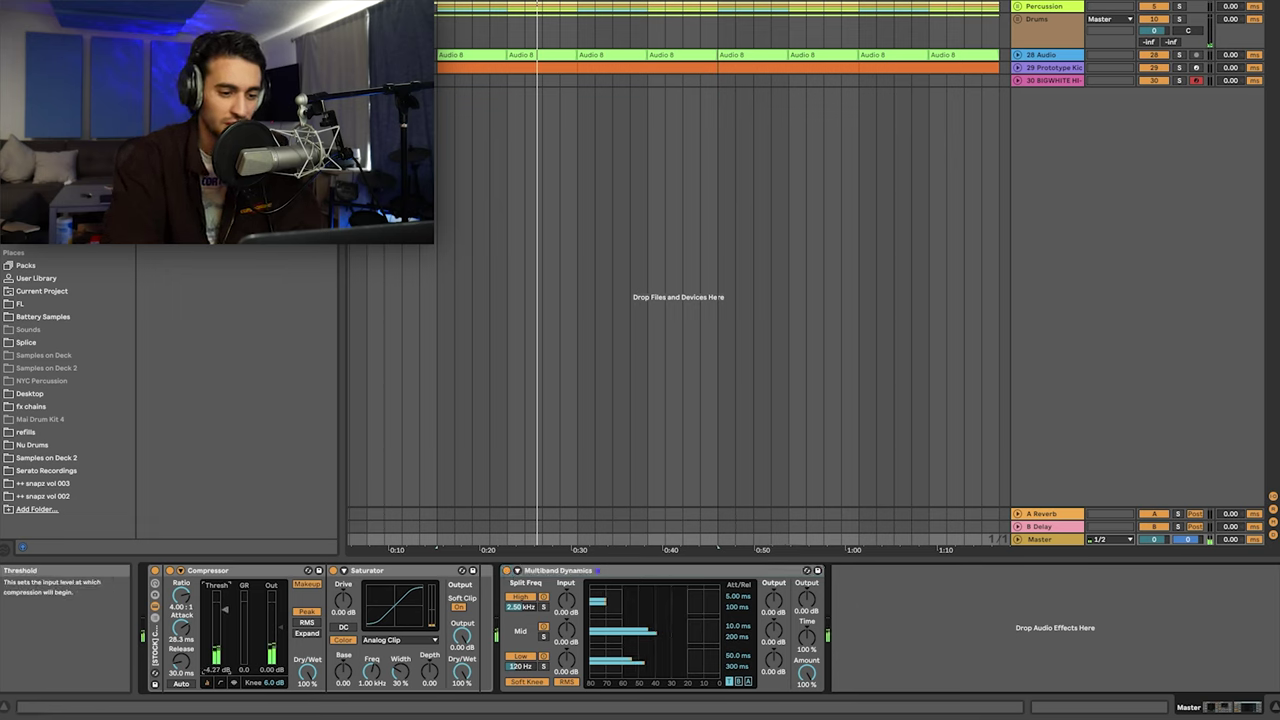
key("space")
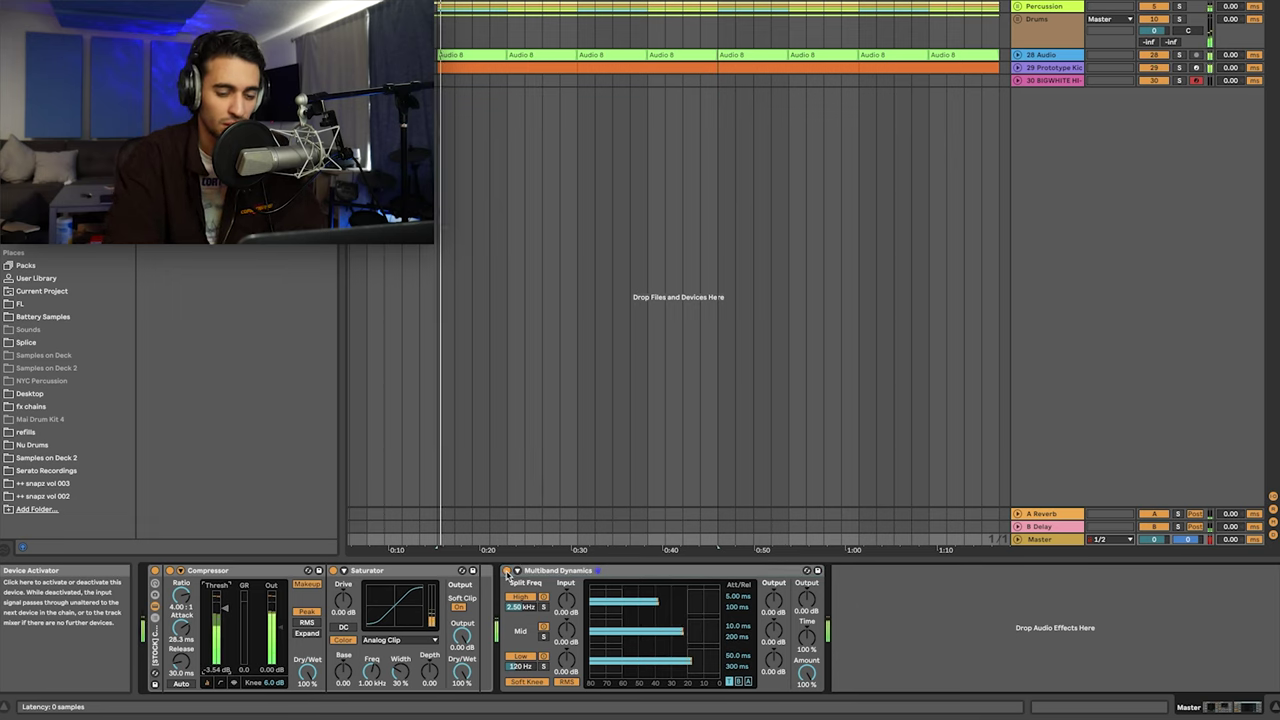
Step: Set Multiband Dynamics' high-band output gain to 1.20 dB and move the device between the Compressor and Saturator in the Master rack
left_click_drag(773, 628, 773, 600)
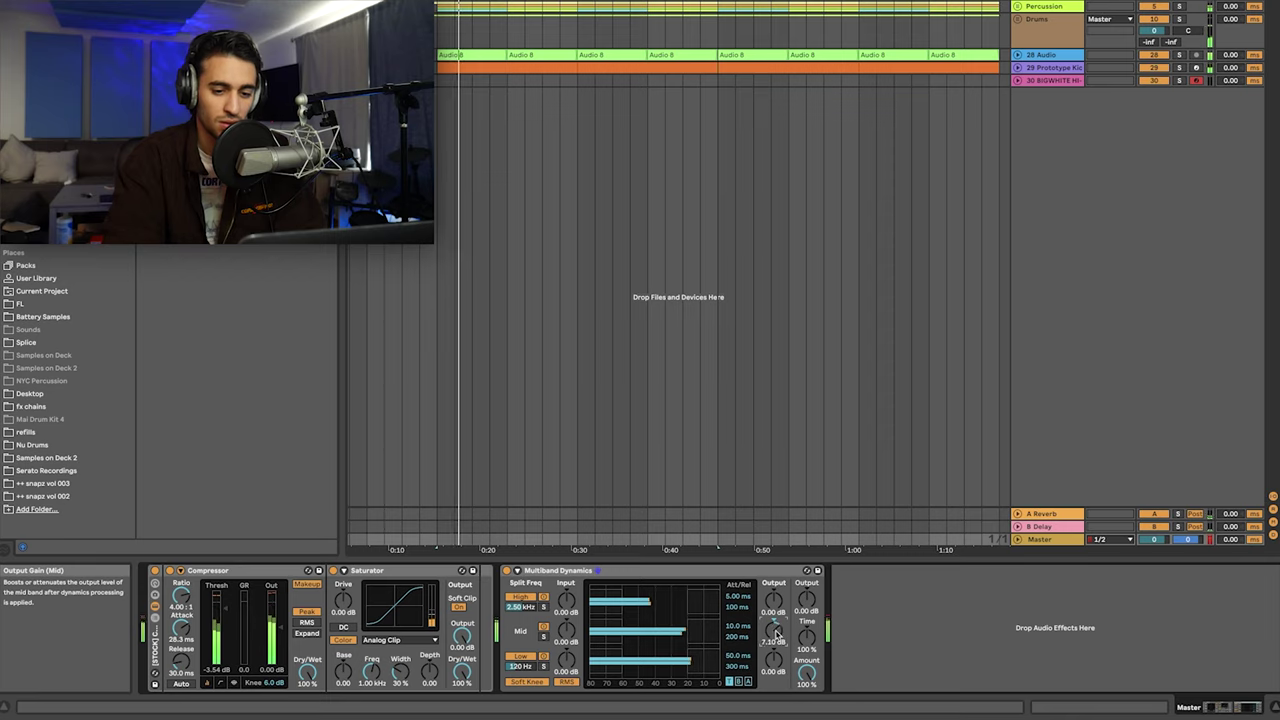
left_click_drag(773, 599, 773, 603)
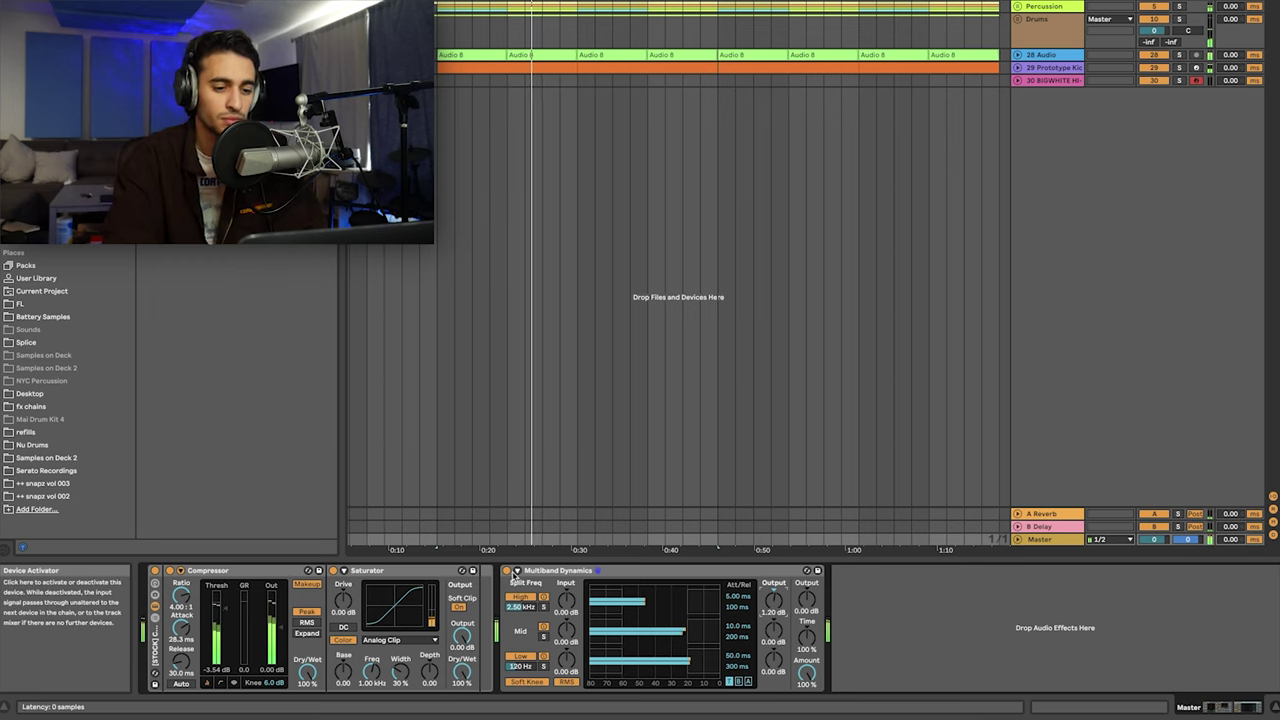
left_click_drag(522, 570, 340, 582)
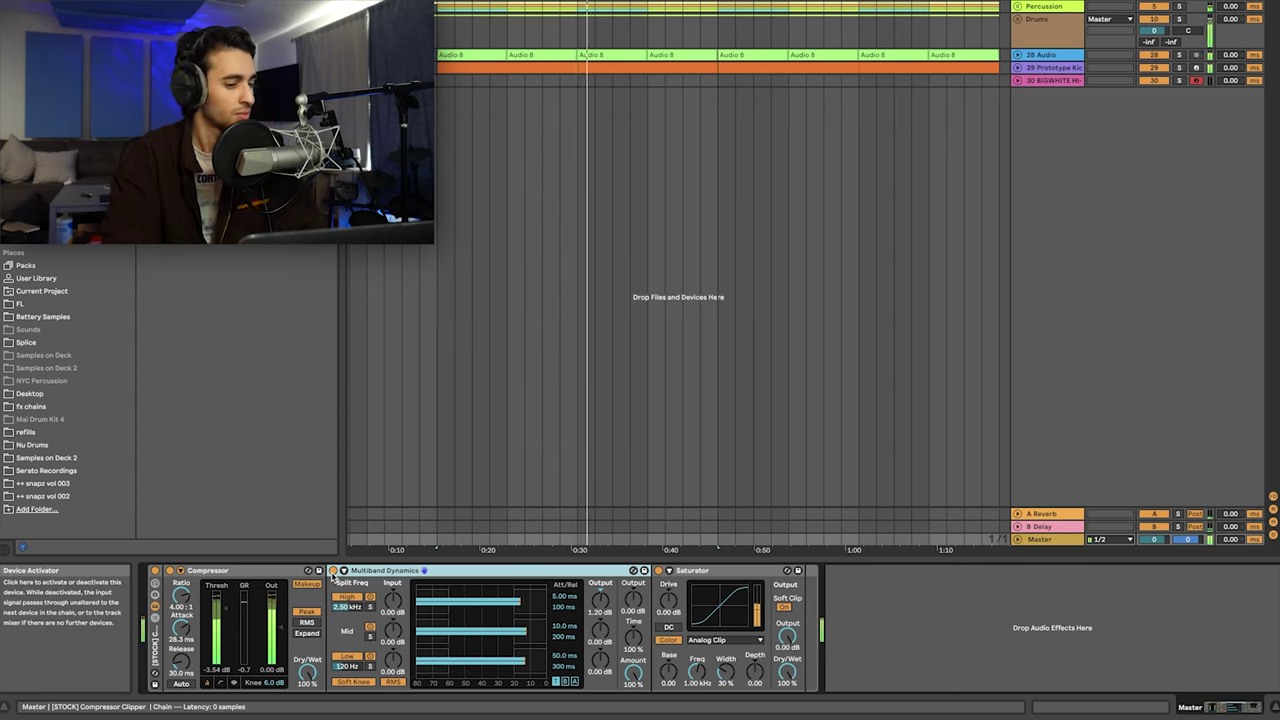
Step: Toggle Multiband Dynamics' activation on the Master during playback, and place the insert marker at bar 9 on the hi-hat track
left_click(333, 571)
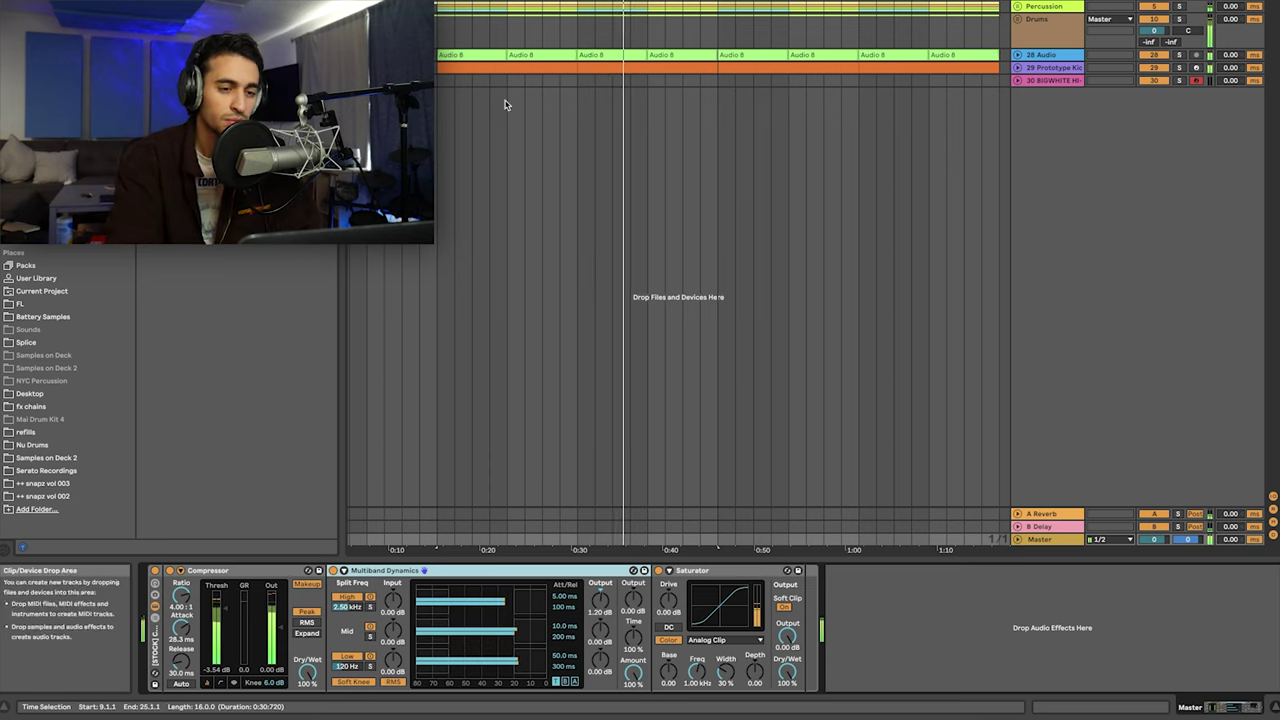
left_click(437, 84)
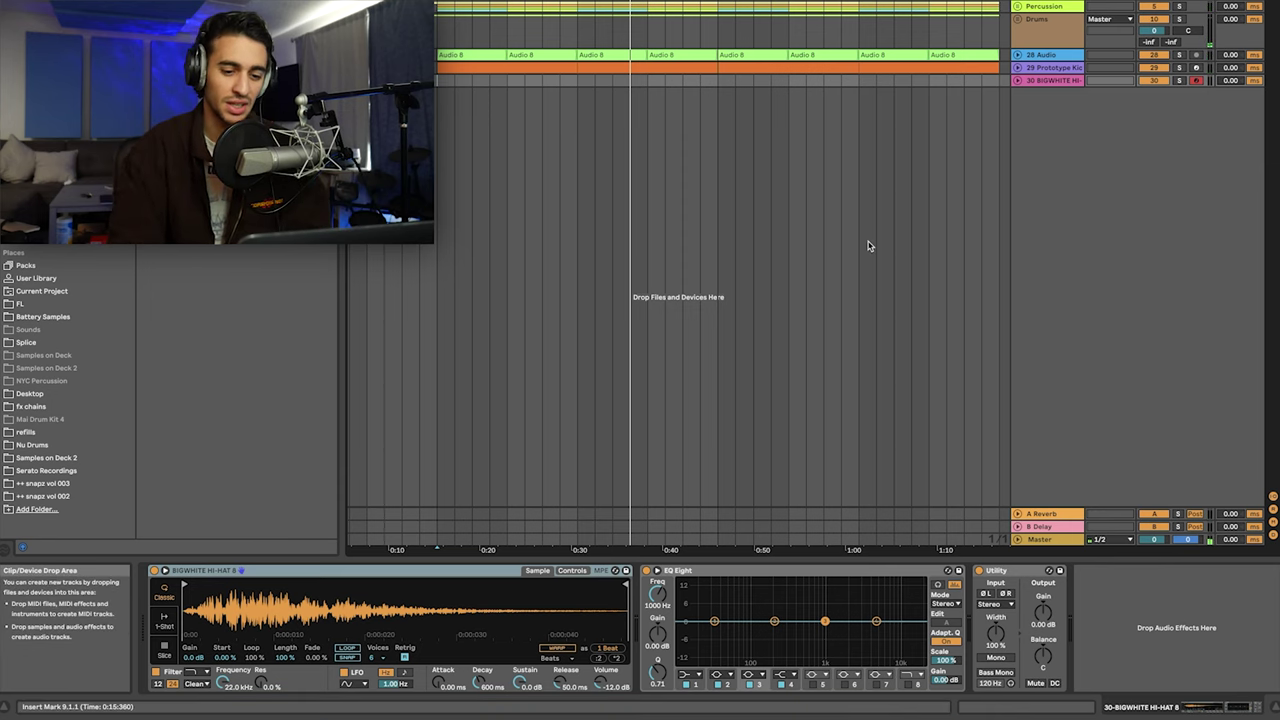
Step: Unfold the Percussion and Drums groups in the arrangement
left_click(1018, 7)
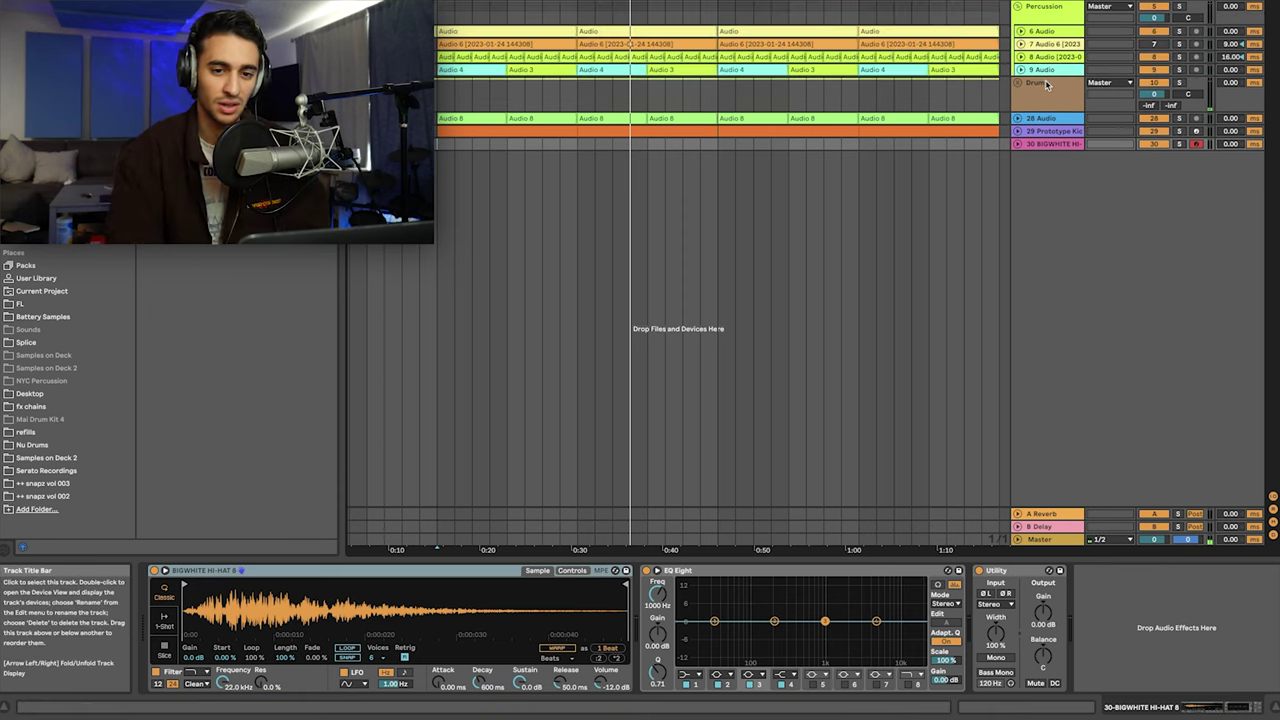
left_click(1022, 82)
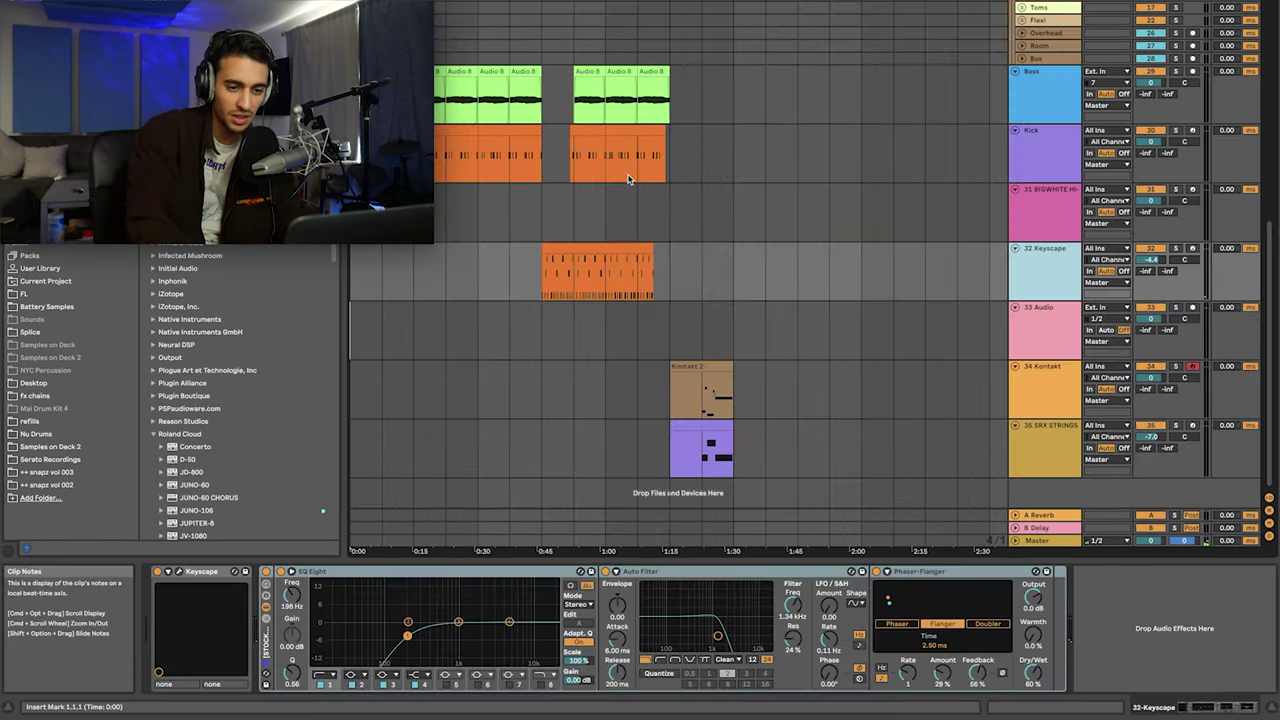
Step: Shape the Pirate Snare sample: volume -9.14 dB, fade-out 2.00 s, and sample end shortened to about 40% of its length
scroll(628, 179, "up", 6)
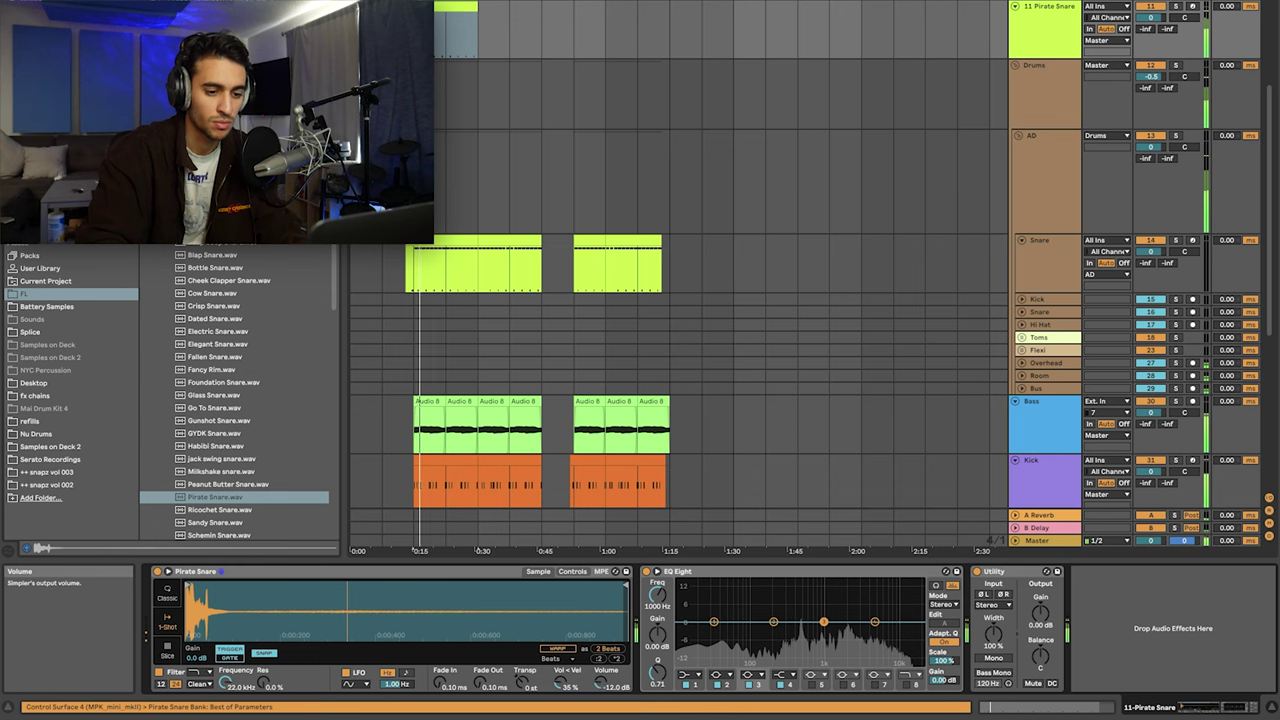
left_click_drag(600, 683, 600, 680)
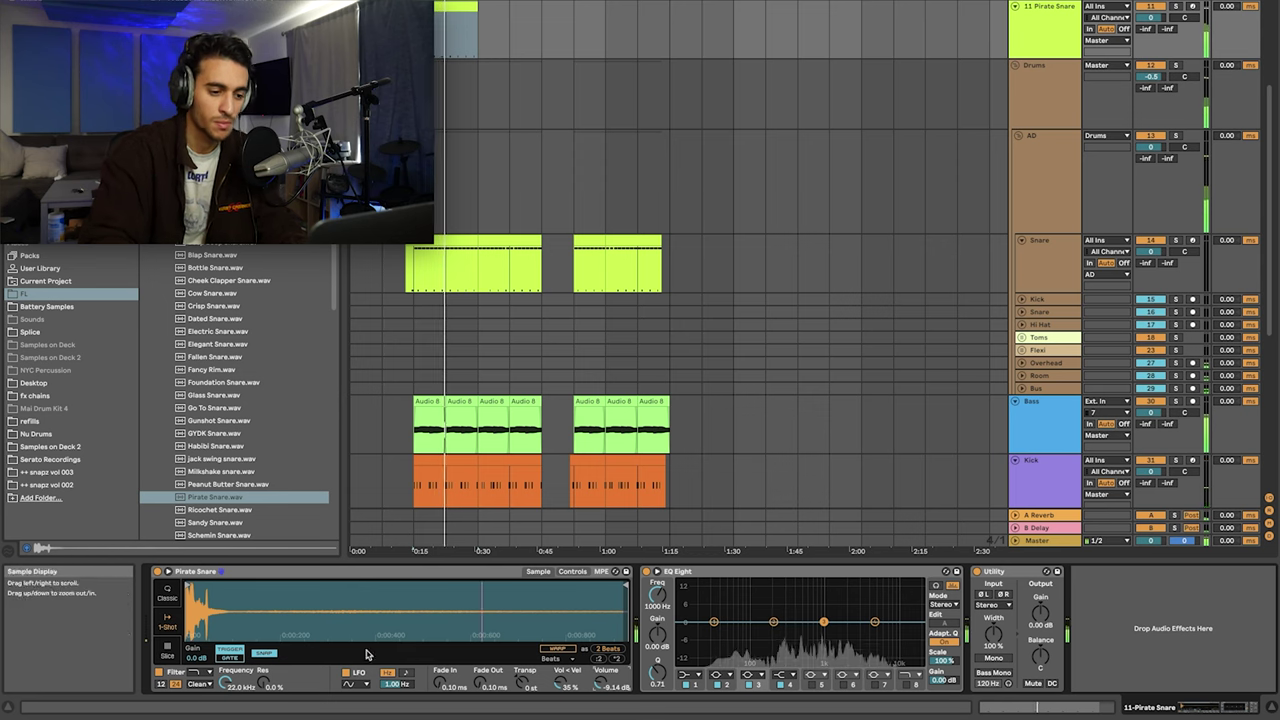
left_click_drag(496, 684, 500, 590)
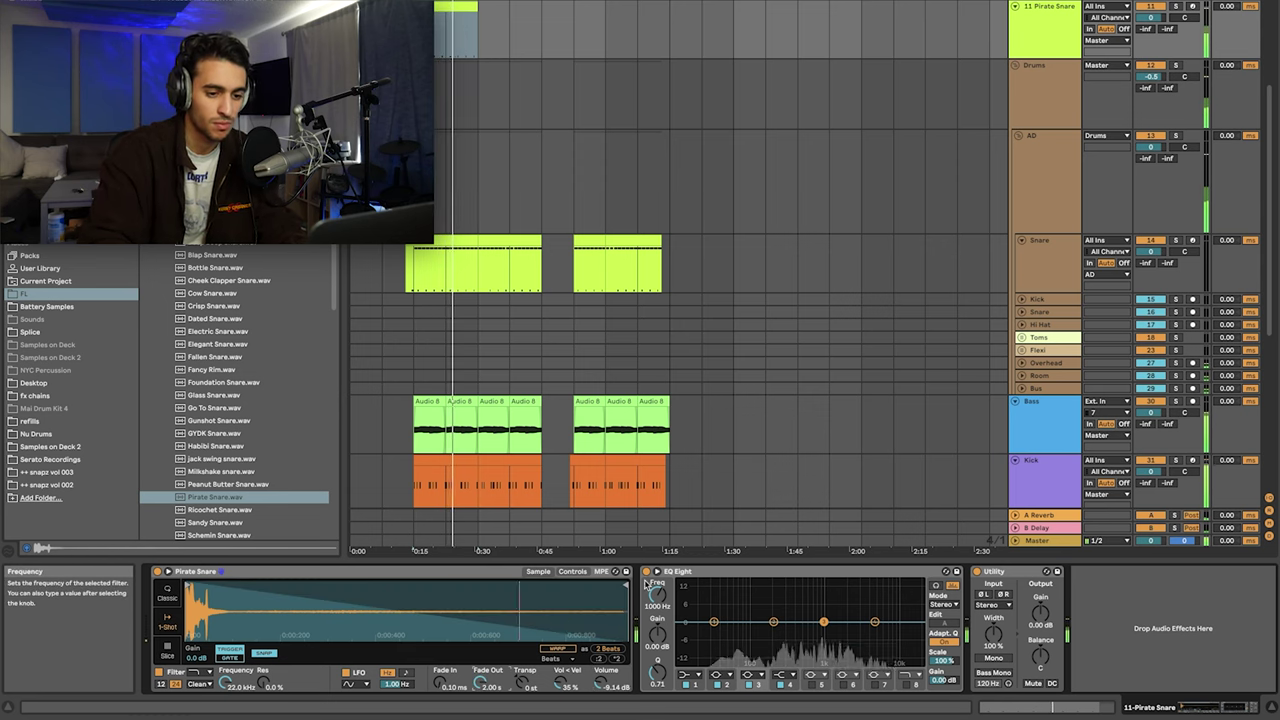
left_click_drag(625, 585, 362, 584)
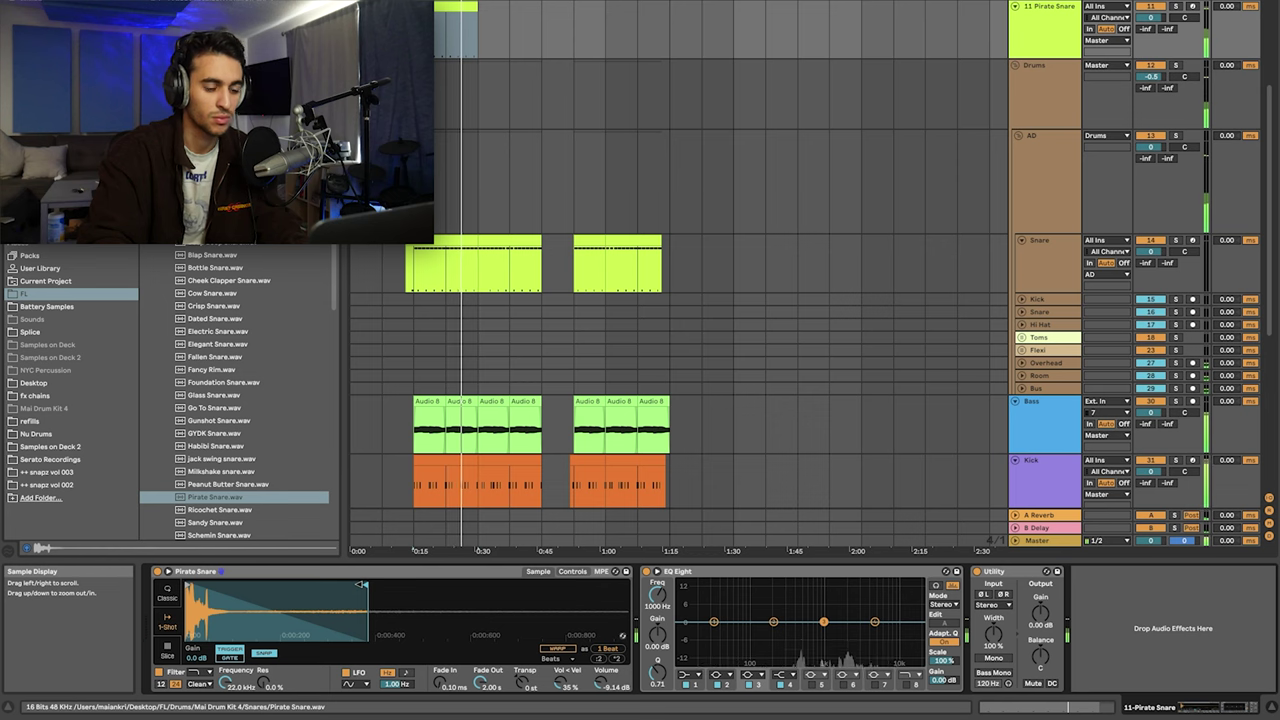
Step: Rename the 28 Audio track to Bass and the Prototype Kick track to Kick
scroll(495, 130, "up", 3)
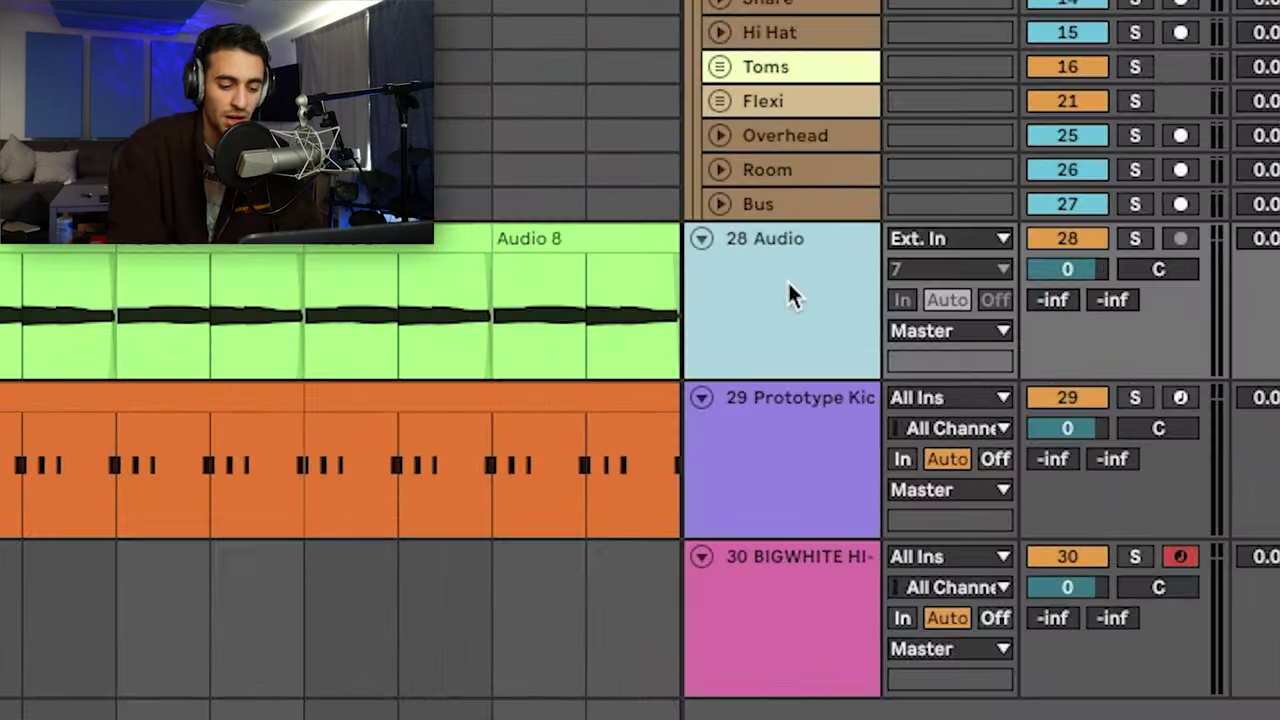
key("ctrl+r")
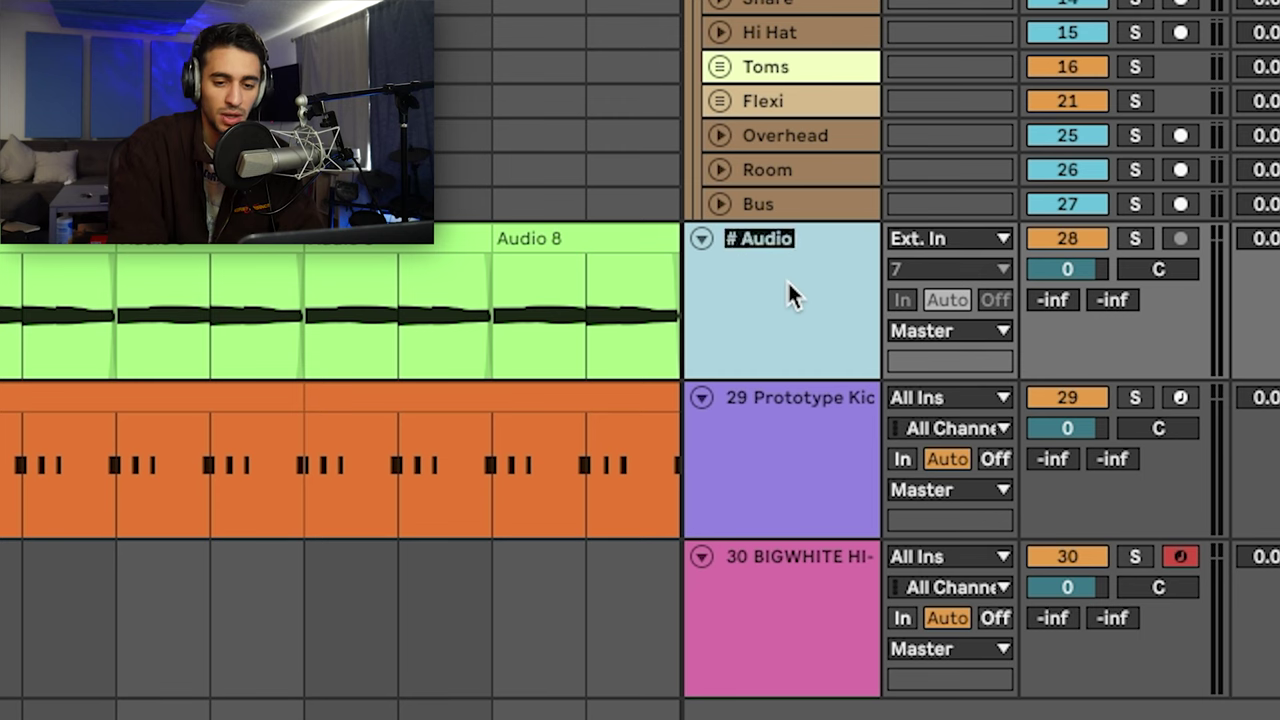
type("Bass")
left_click(791, 441)
key("ctrl+r")
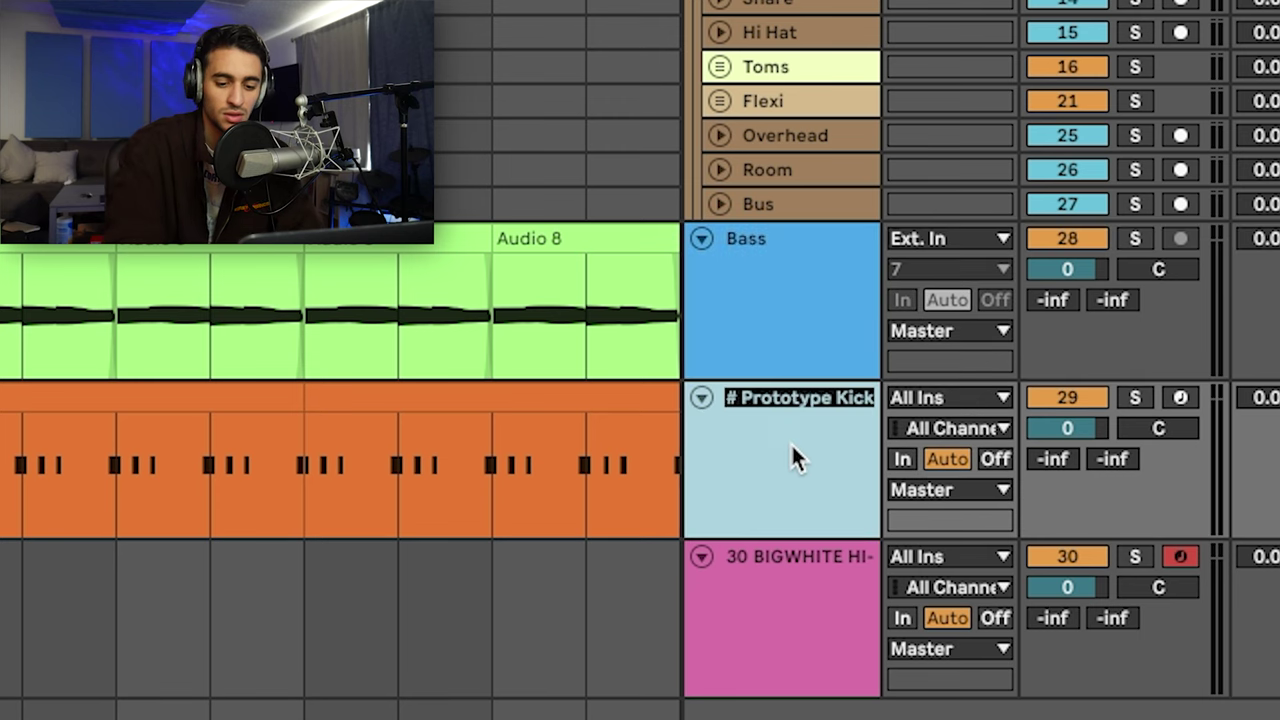
type("Kick")
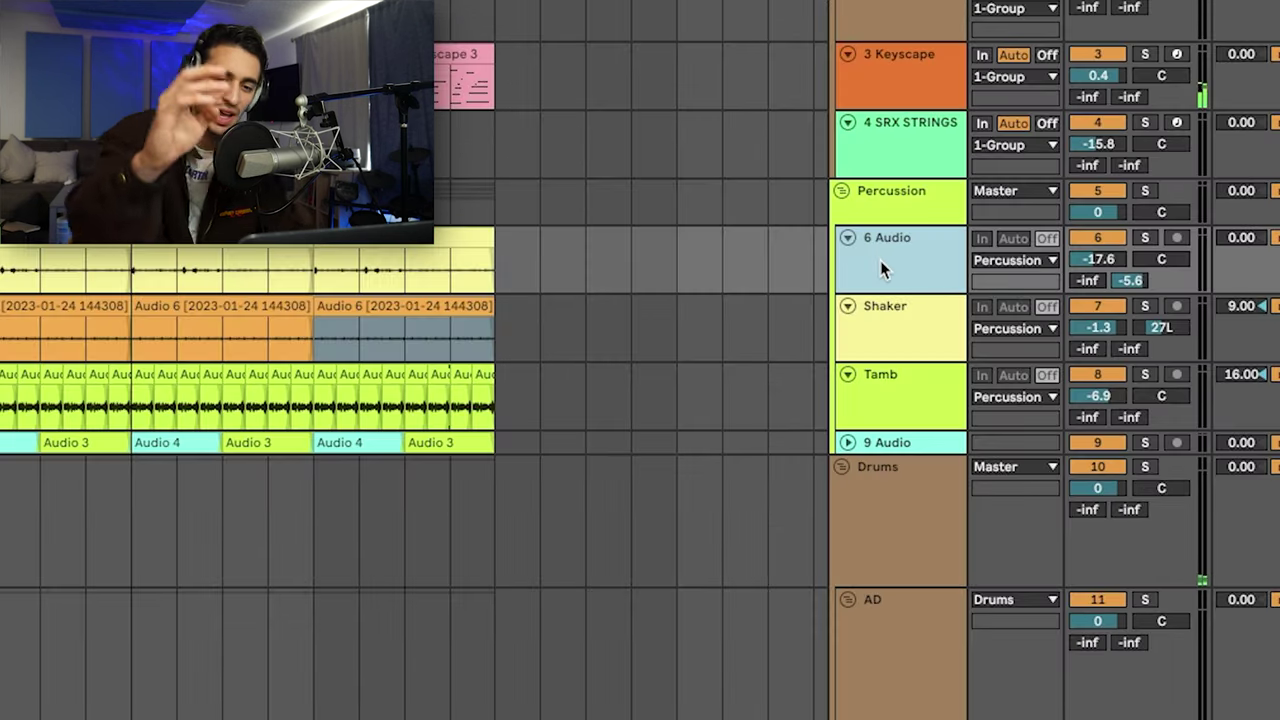
Step: Fold the Drums group and show the automation lanes in the arrangement
left_click(841, 468)
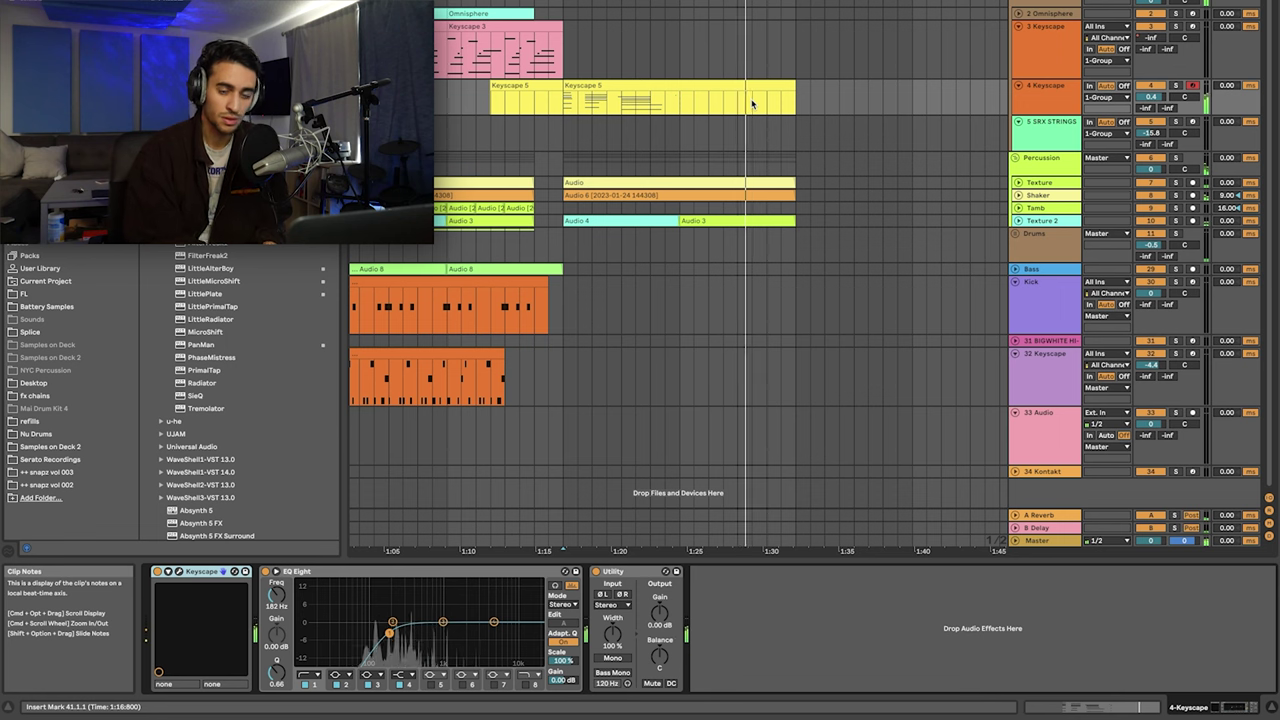
key("a")
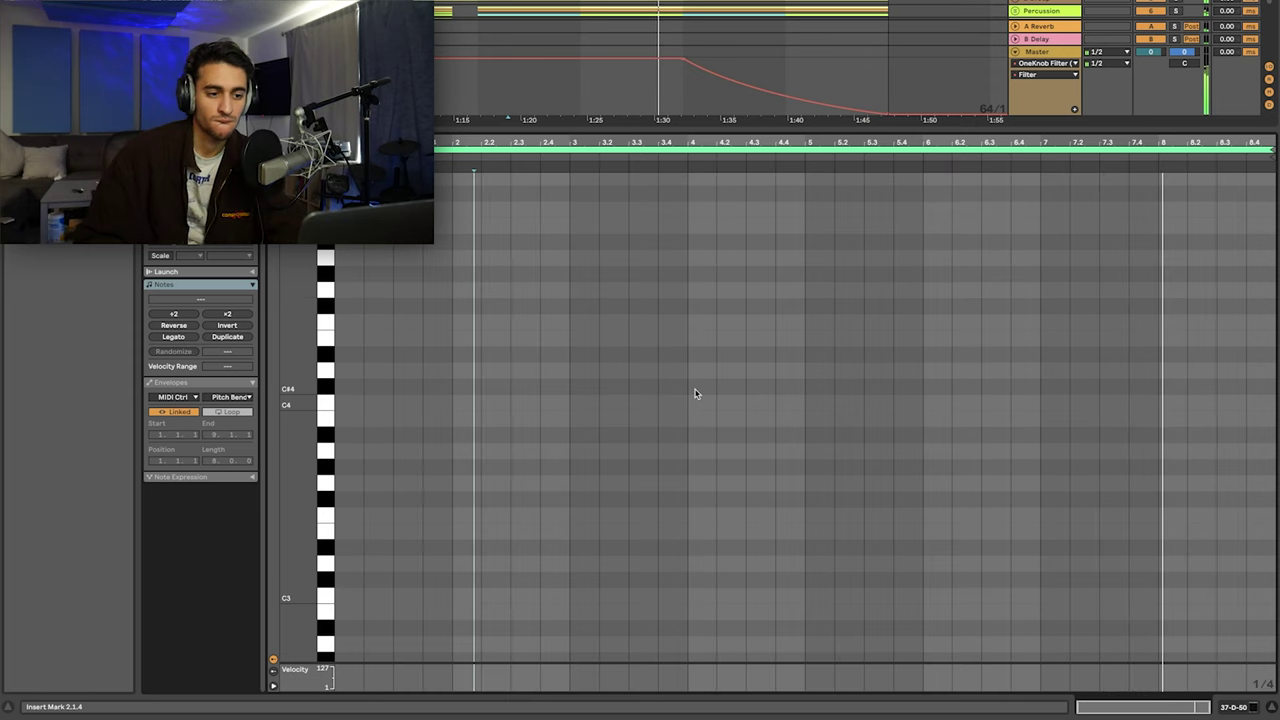
Step: Add a quarter-note C#4 at 6.4.1 in the empty D-50 MIDI clip
double_click(1015, 387)
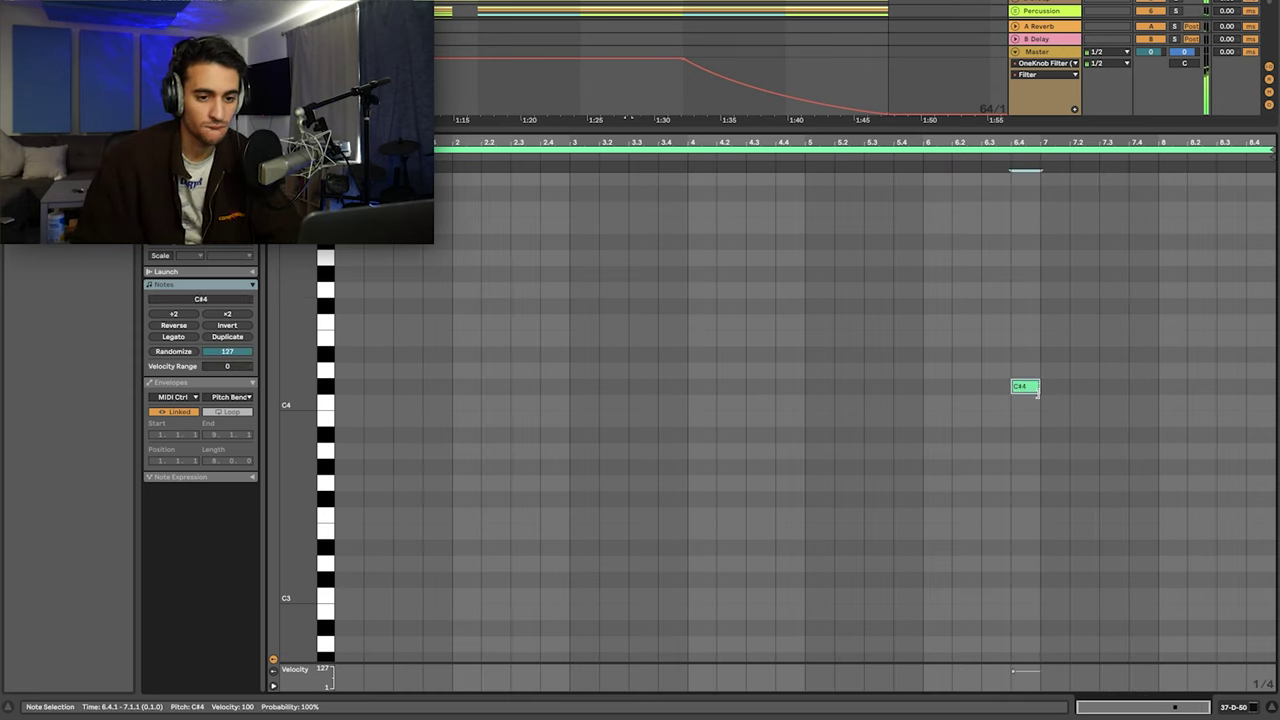